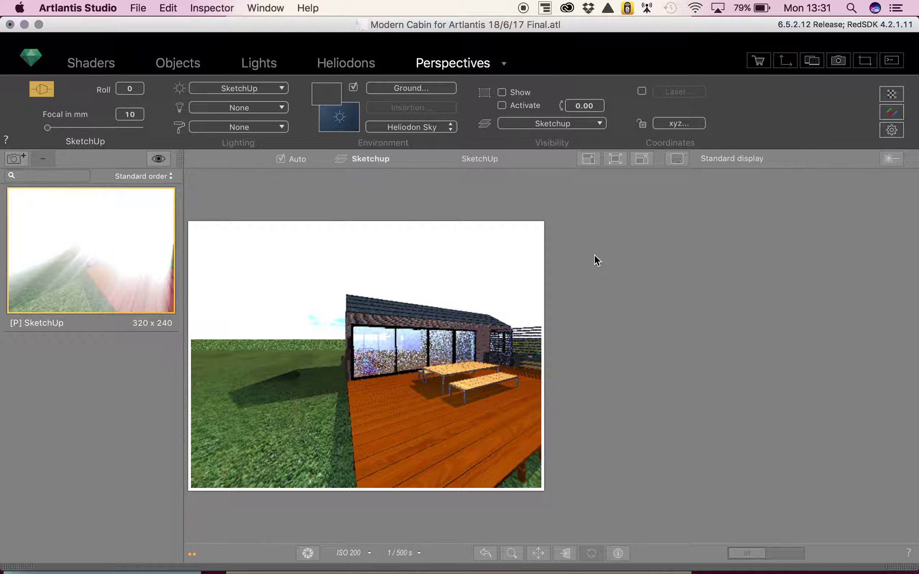
Lower the sun power of the SketchUp heliodon to -38 with the deck side of the cabin in view
mouse_move(429, 397)
mouse_down()
mouse_move(328, 386)
mouse_move(519, 375)
mouse_move(510, 381)
mouse_up()
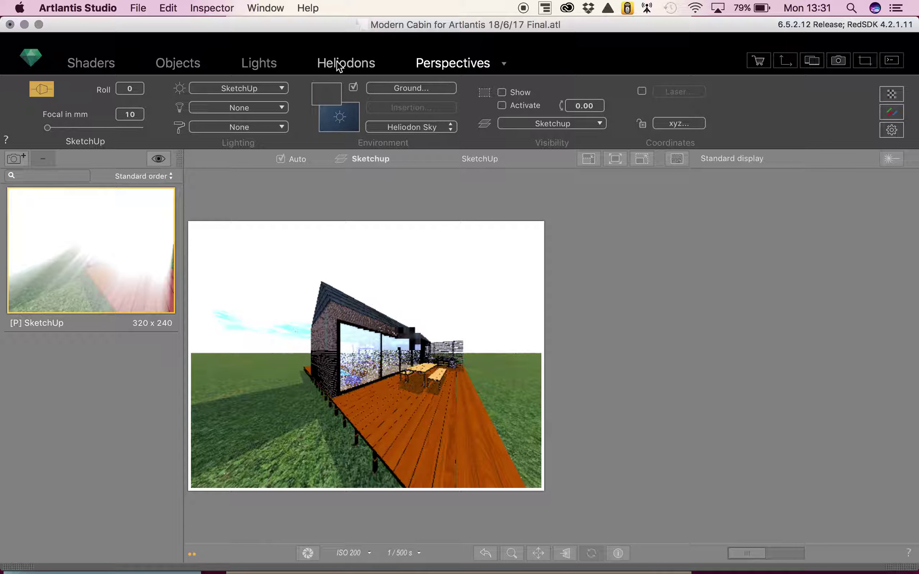
click(338, 65)
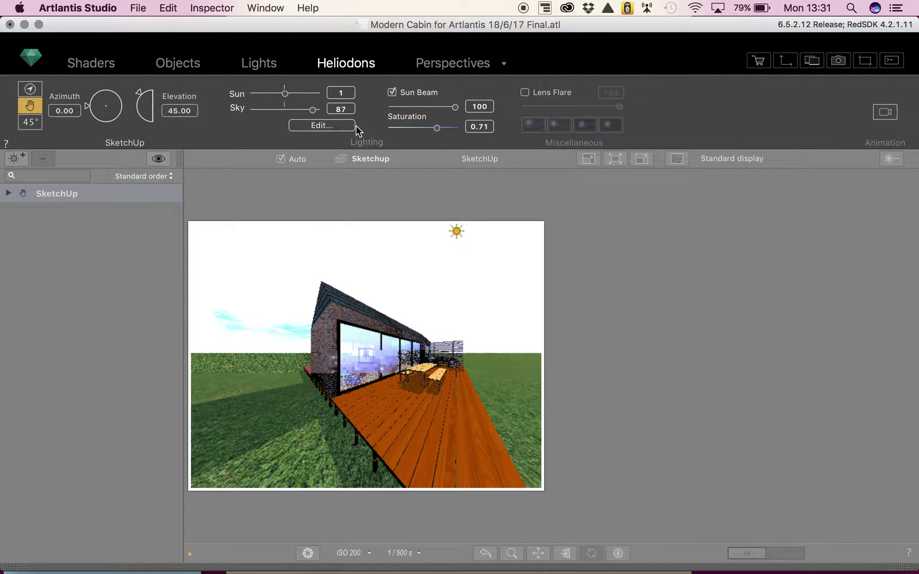
click(285, 94)
drag(285, 95, 274, 96)
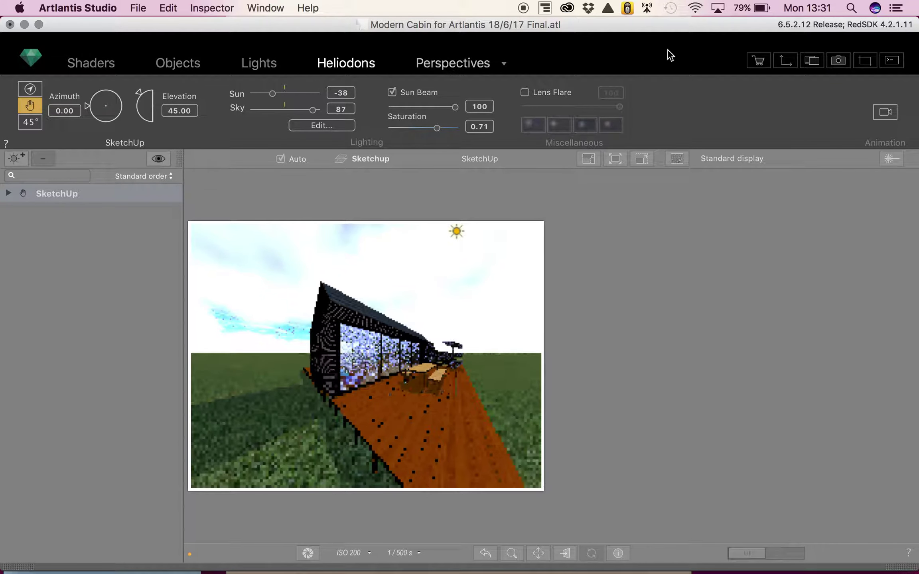
Open the 2D view and move the camera inside the end of the cabin, looking along its length over the sofas
click(786, 62)
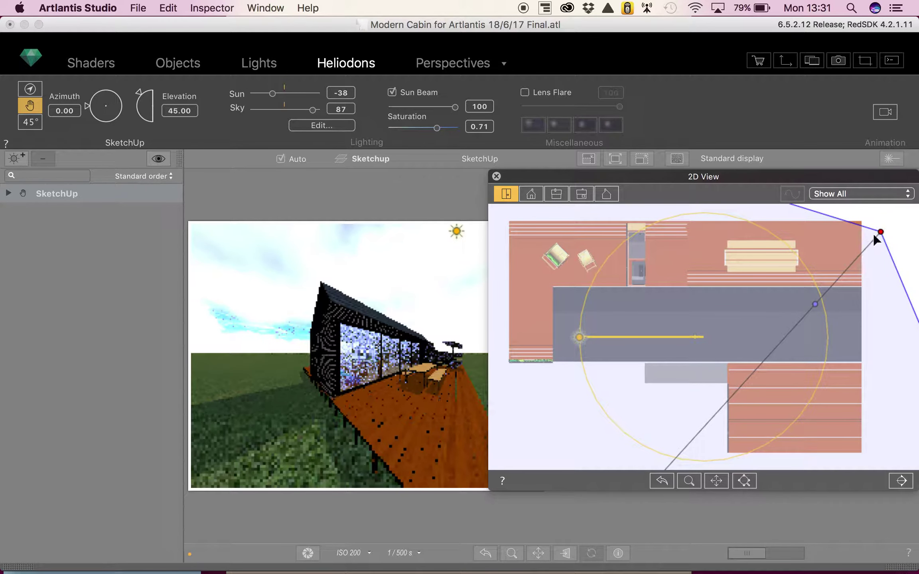
mouse_move(880, 231)
mouse_down()
mouse_move(809, 262)
mouse_move(816, 302)
mouse_move(810, 282)
mouse_move(844, 312)
mouse_up()
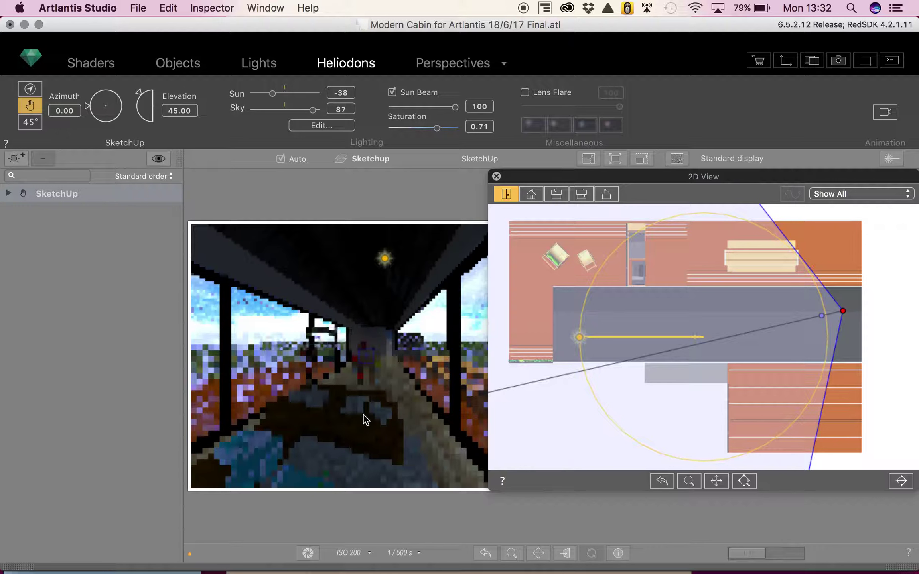
drag(353, 406, 351, 382)
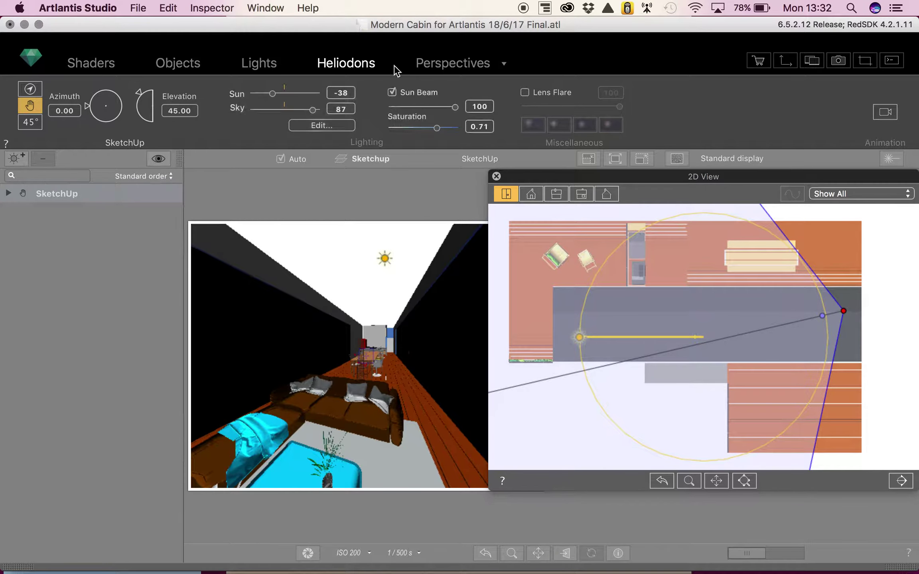
click(453, 63)
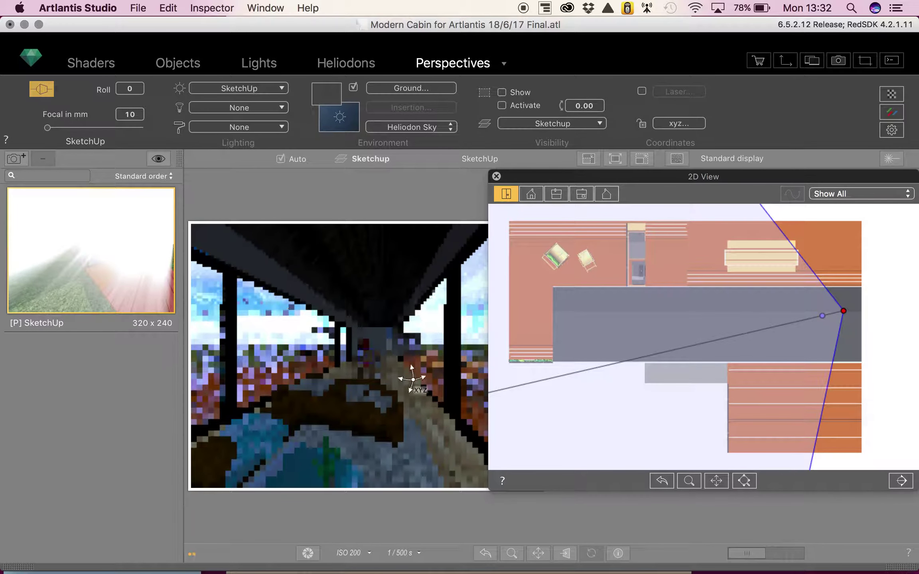
Darken the heliodon by setting the sun power to -46 and the sky power to 0
click(329, 63)
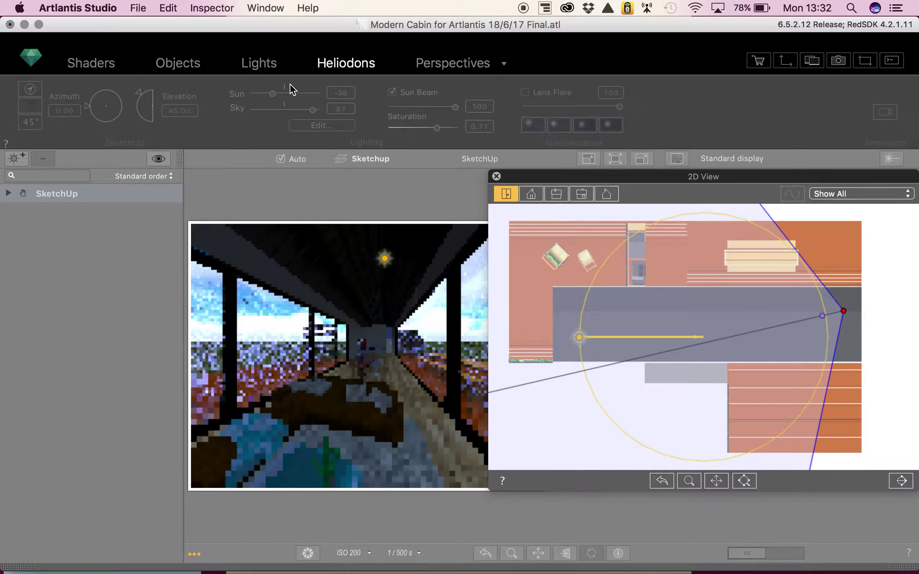
drag(271, 94, 285, 109)
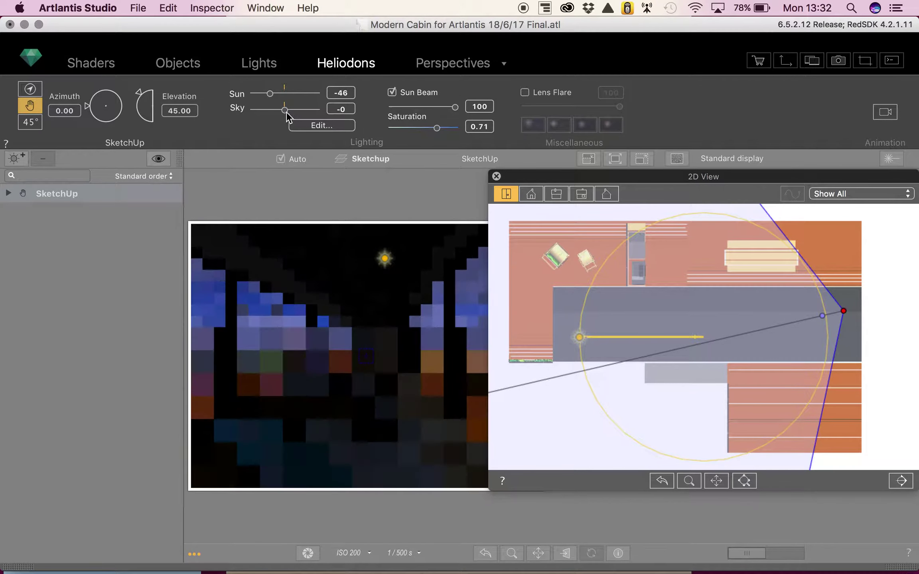
click(449, 62)
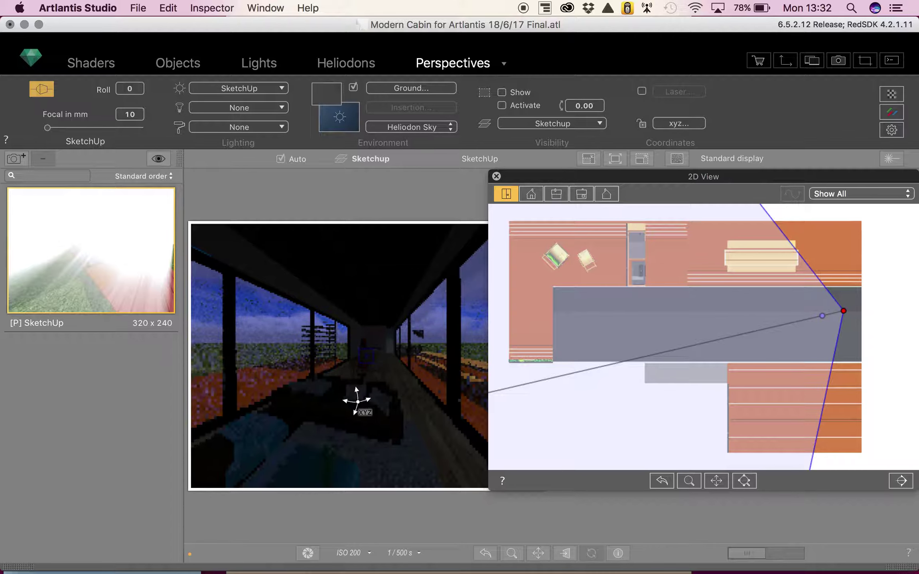
Move the 2D View window aside so that the full preview is uncovered
click(521, 199)
drag(520, 177, 608, 195)
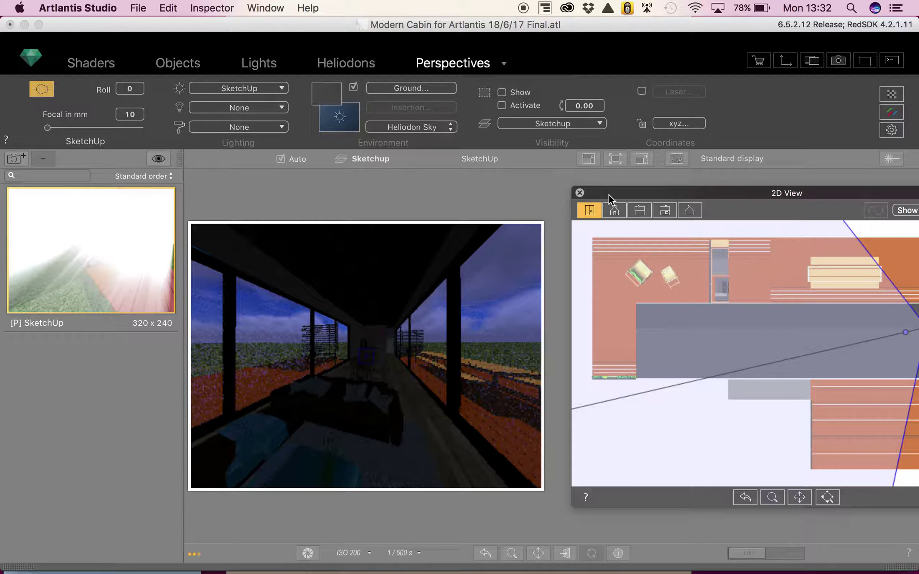
drag(609, 195, 533, 187)
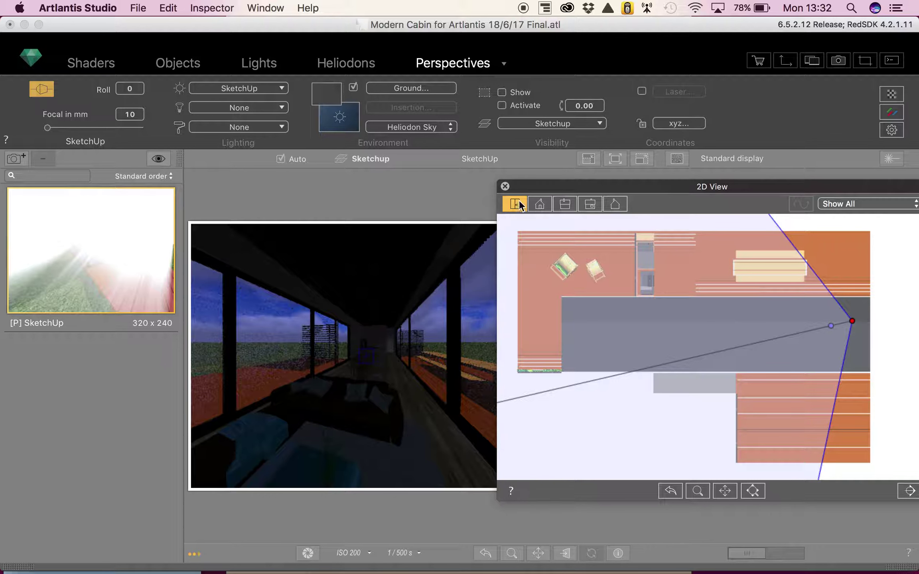
drag(518, 188, 572, 195)
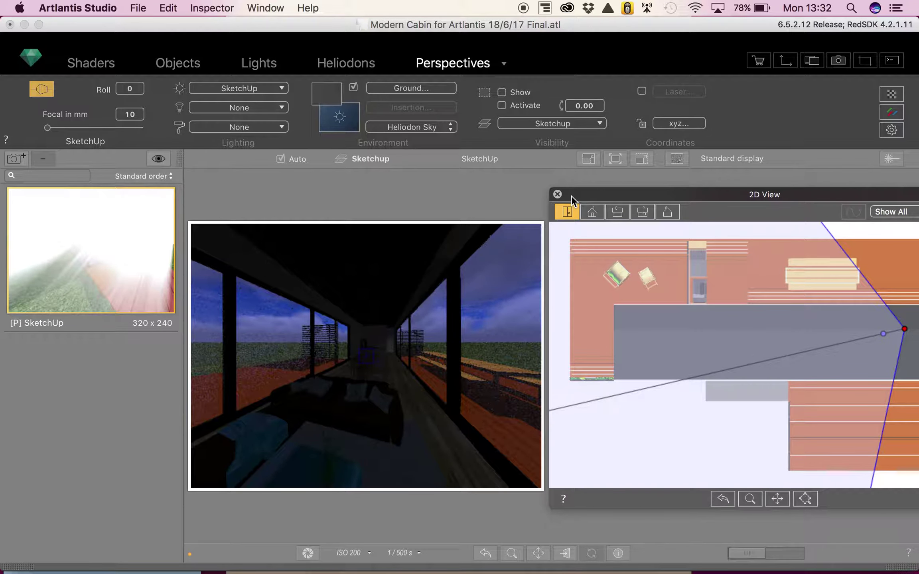
Show the lights settings with the unfiltered light list, and place the whole 2D View window beside a reduced preview
click(178, 160)
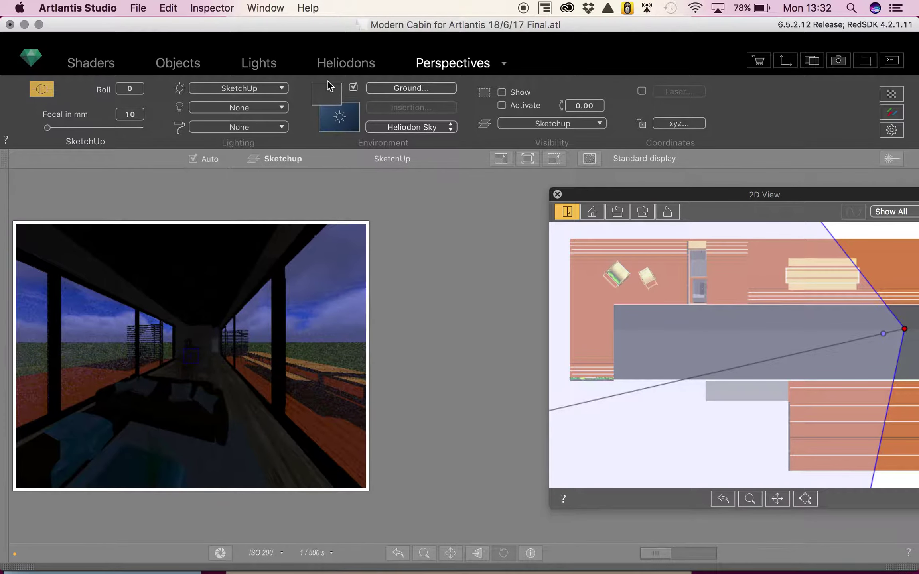
click(258, 67)
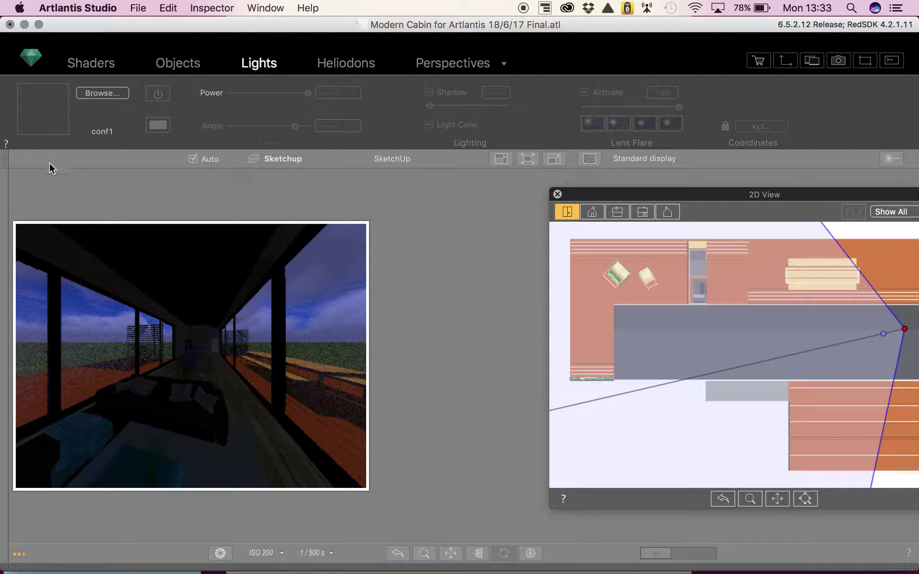
click(5, 175)
click(3, 158)
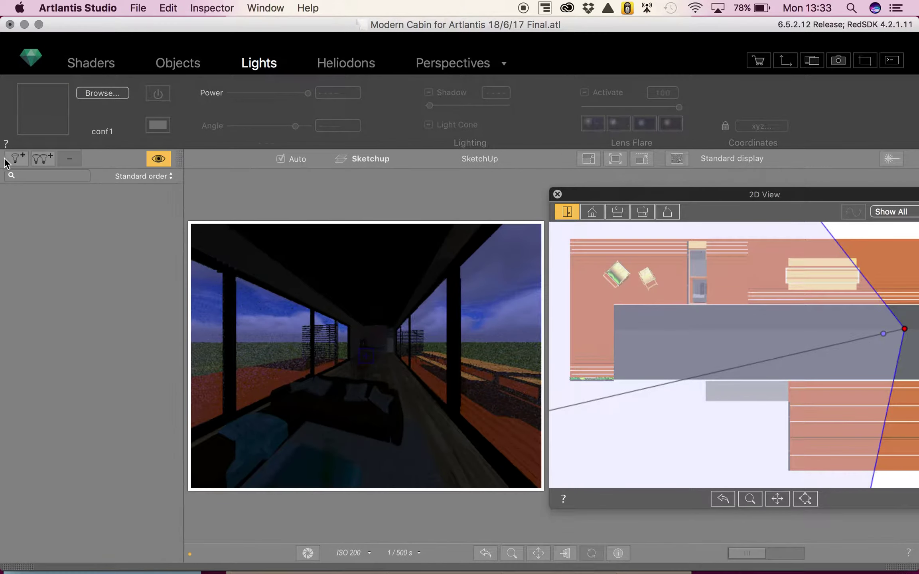
click(159, 158)
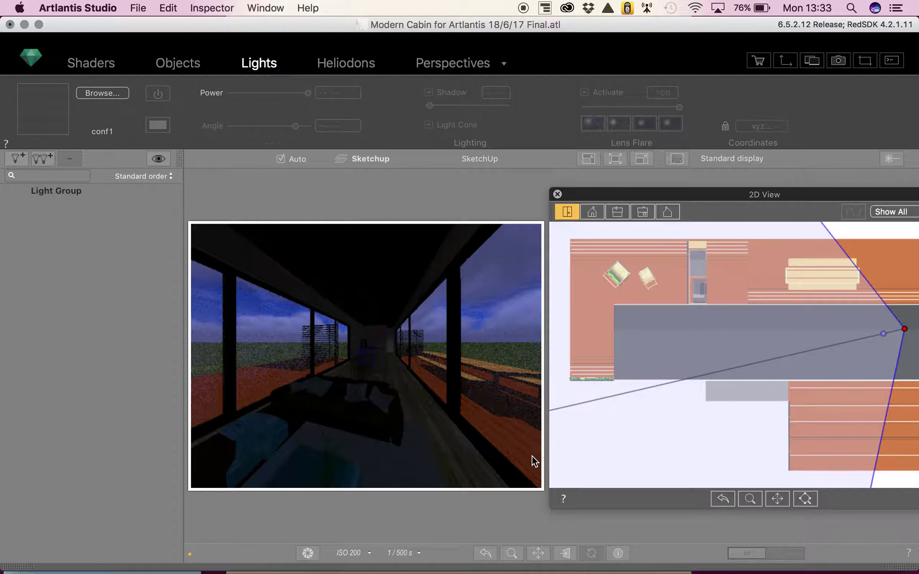
click(594, 156)
drag(592, 195, 517, 193)
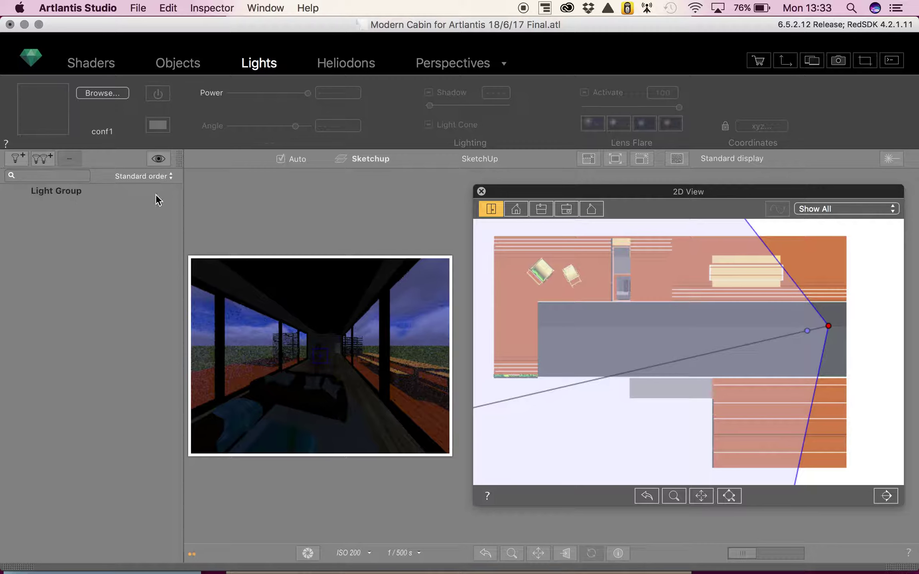
Add a light group named Living Room and delete the default Light Group
click(43, 159)
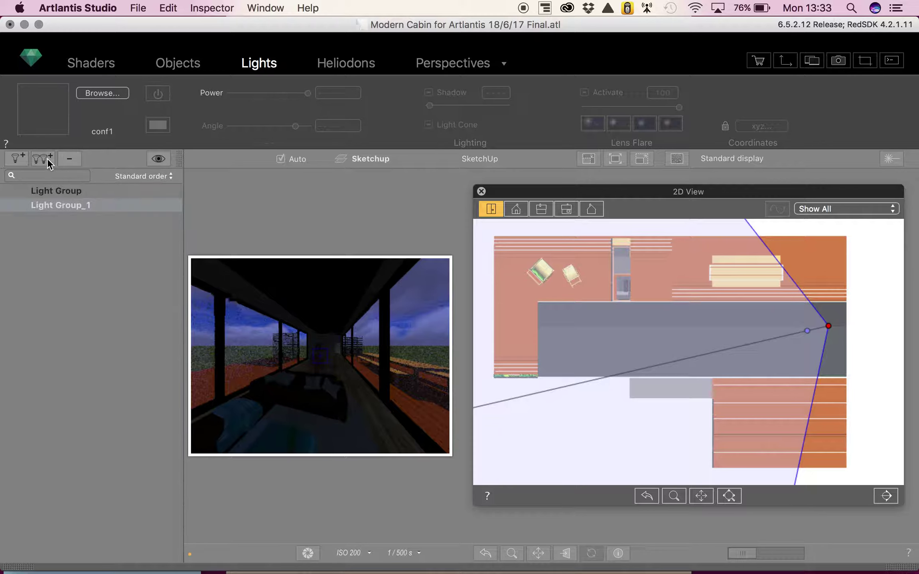
double_click(78, 205)
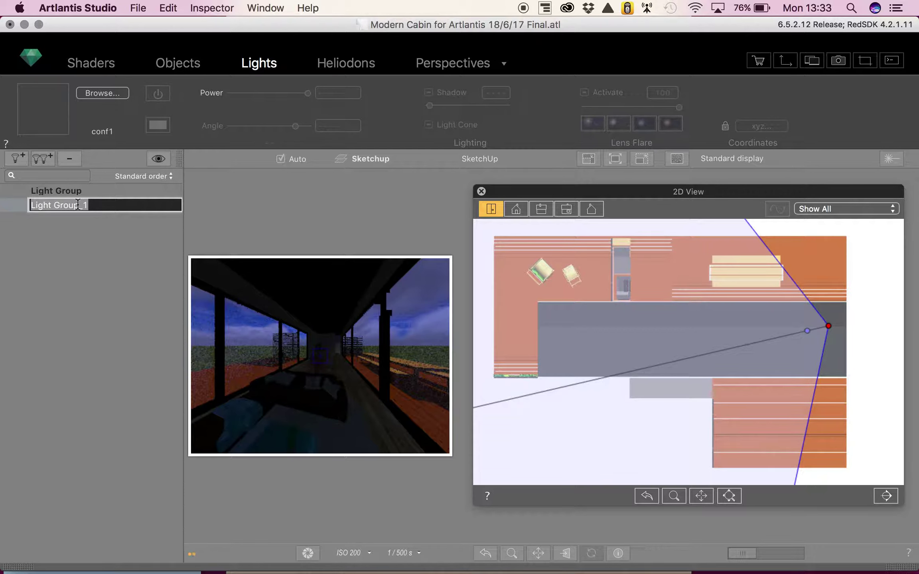
text(Living Room)
click(60, 259)
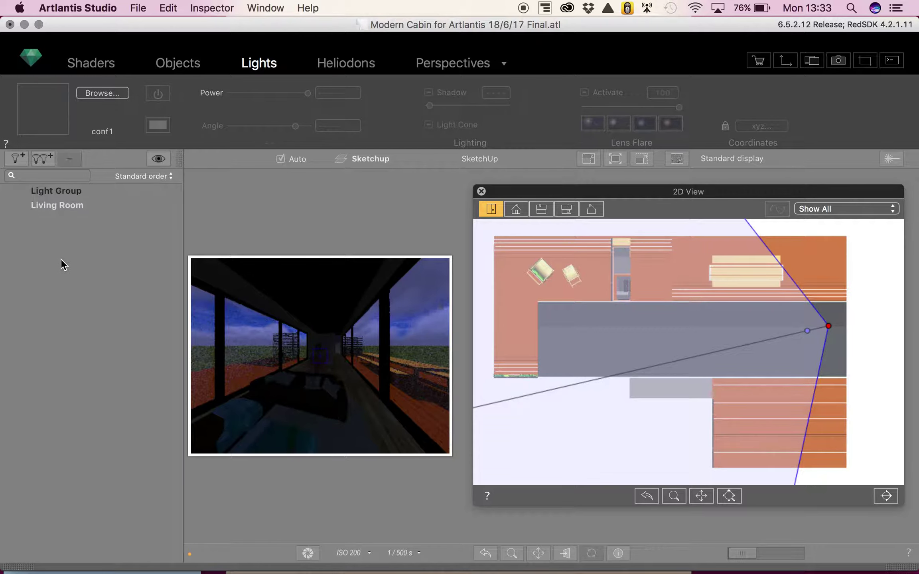
click(67, 192)
click(70, 161)
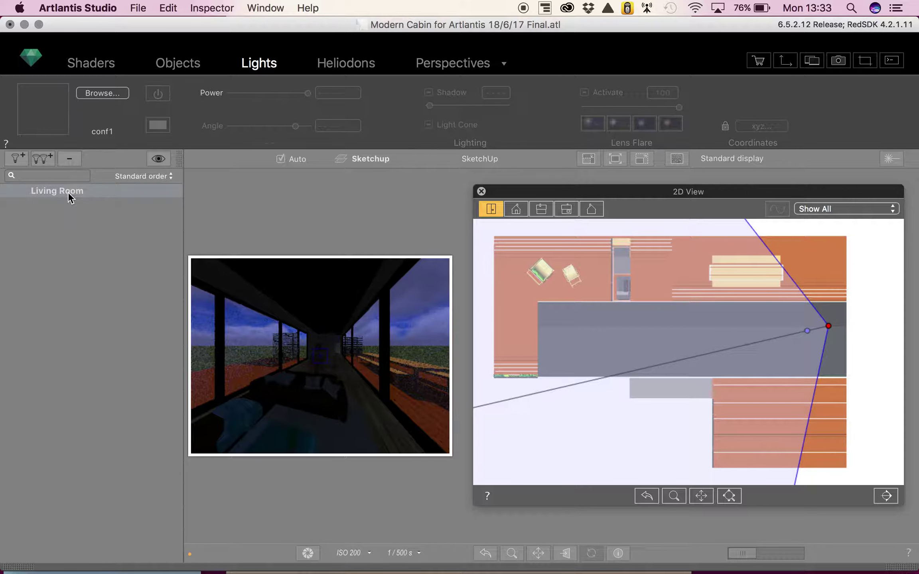
Add a second light group and name it Kitchen
click(46, 161)
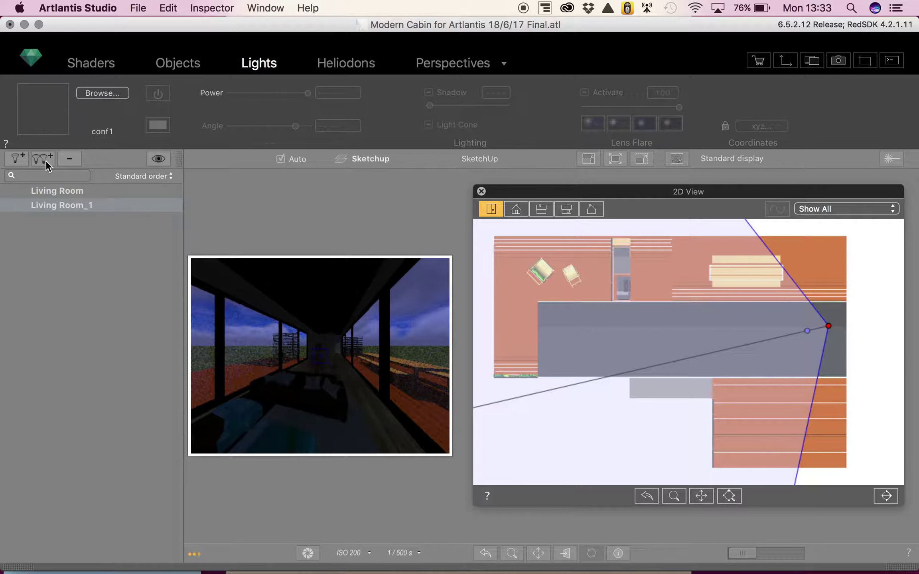
double_click(55, 204)
text(Kit)
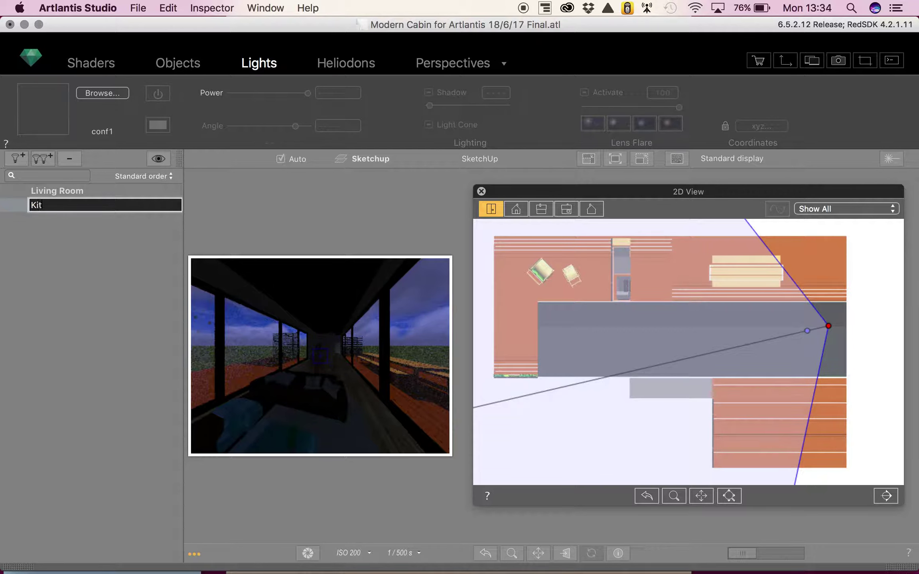
click(56, 235)
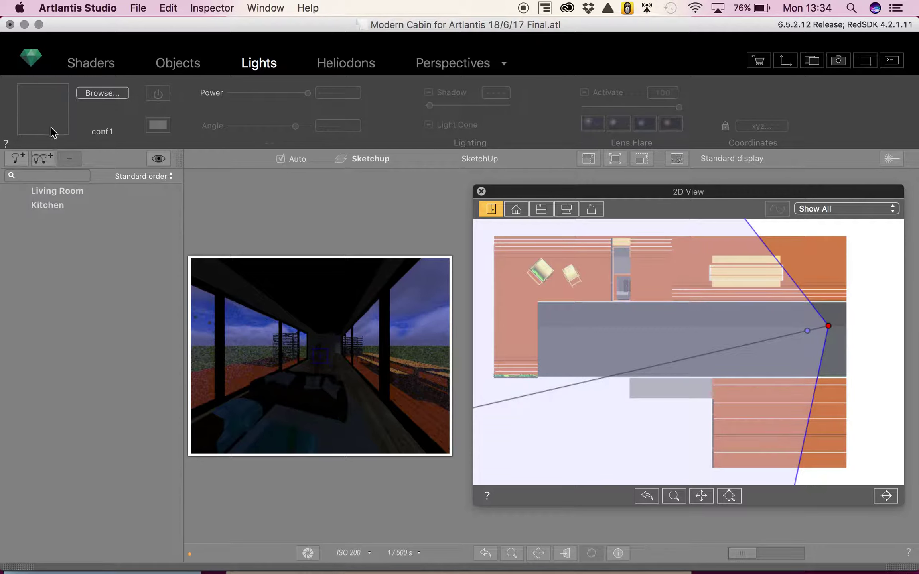
Add a light group for the eating area and name it Dining
click(41, 161)
double_click(66, 219)
text(Dning)
key(BackSpace)
key(BackSpace)
text(ining)
click(72, 235)
Add another light group and name it Bathroom
click(41, 161)
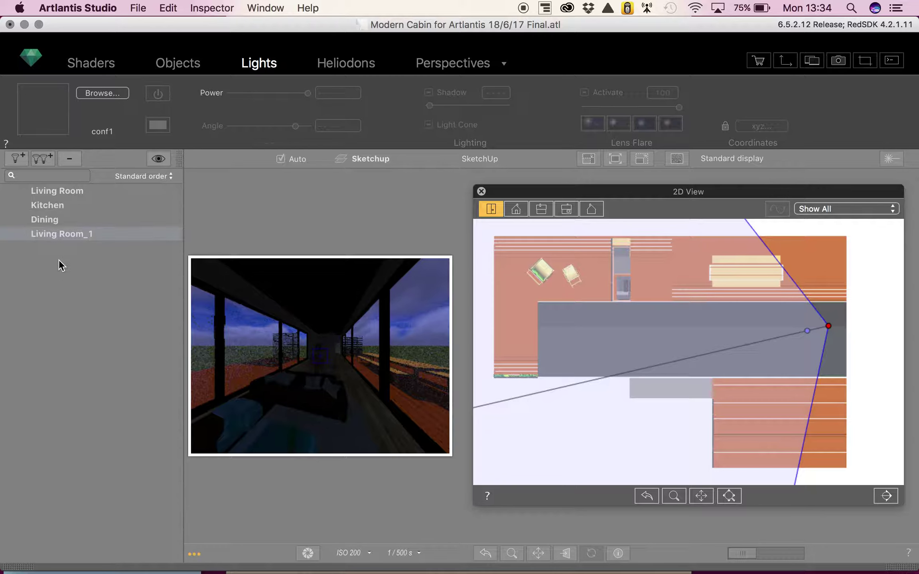
double_click(54, 234)
text(Bathroo)
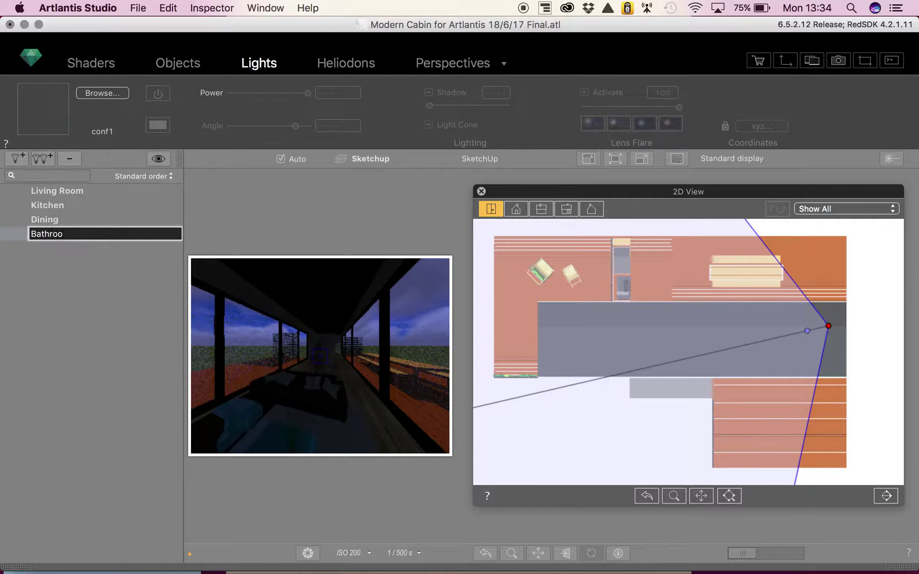
text(m)
click(62, 254)
Add a further light group and name it Bedroom
click(47, 162)
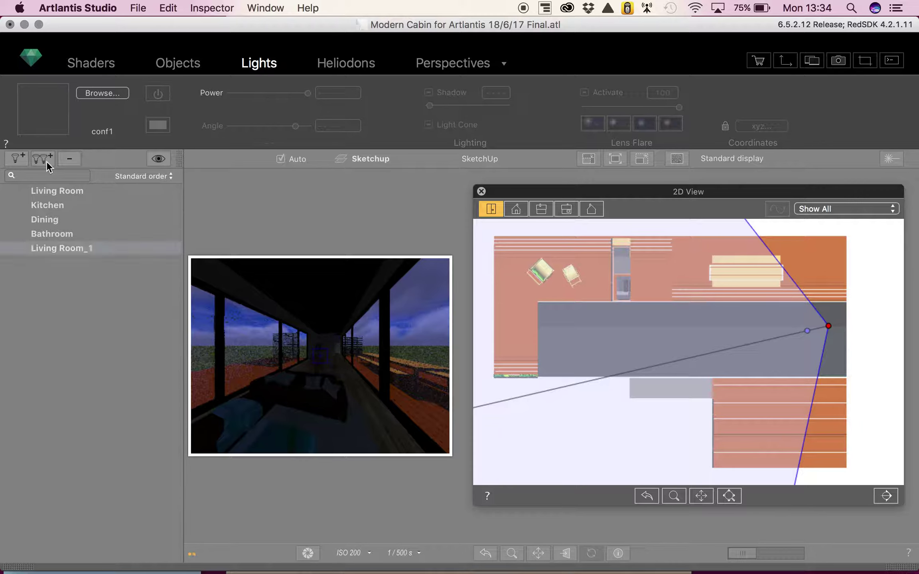
double_click(65, 249)
text(Bedr)
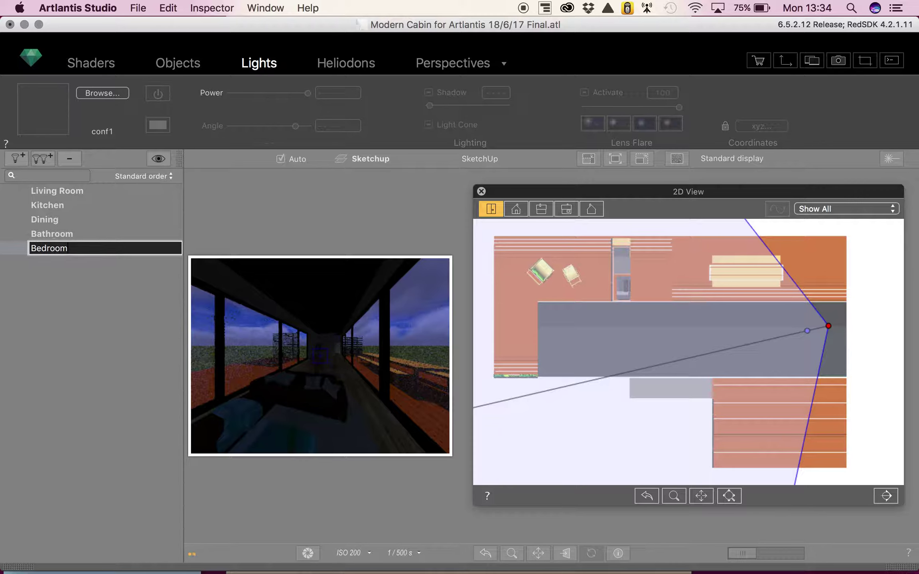
text(oom)
click(74, 297)
Add a light group for the outdoor lights and name it Exterior
click(47, 158)
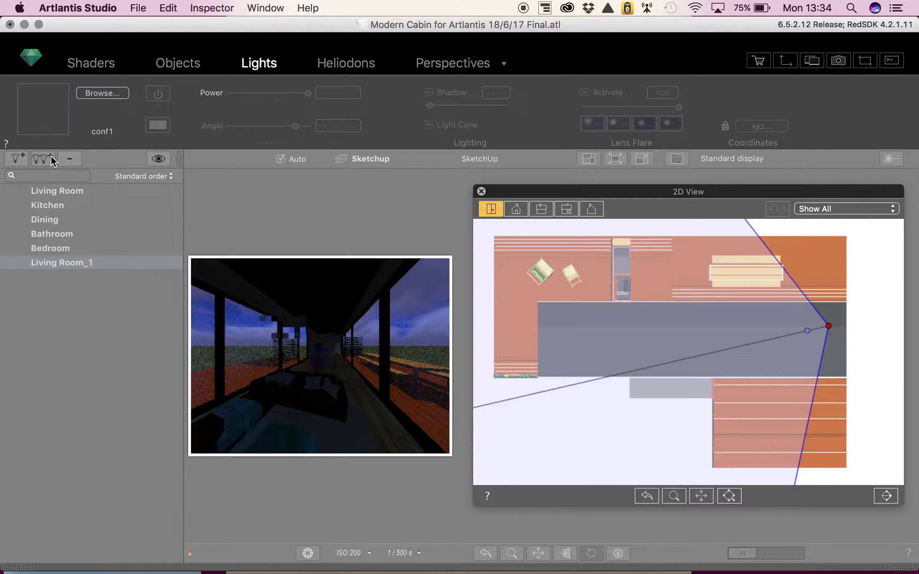
double_click(49, 264)
text(Exterior)
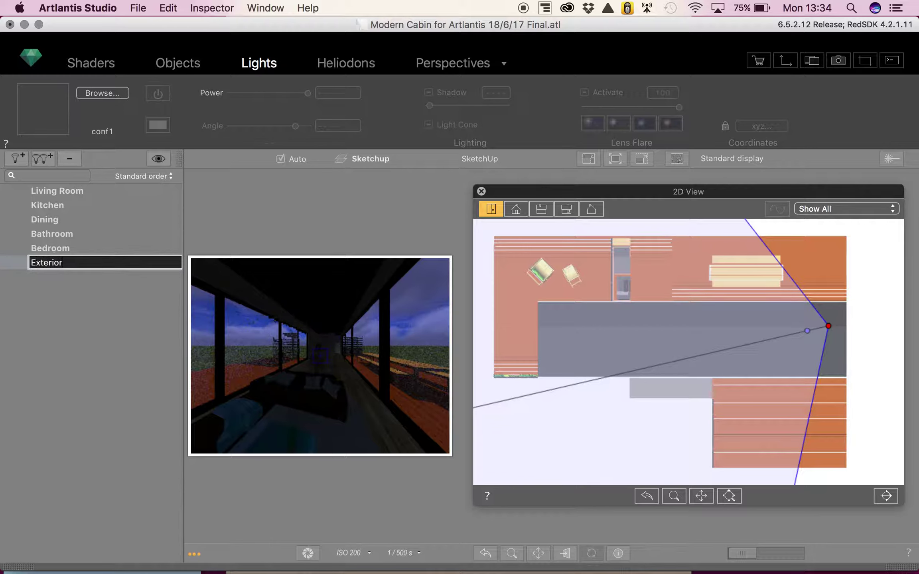
click(66, 339)
Add one more light group and name it Hallway
click(41, 162)
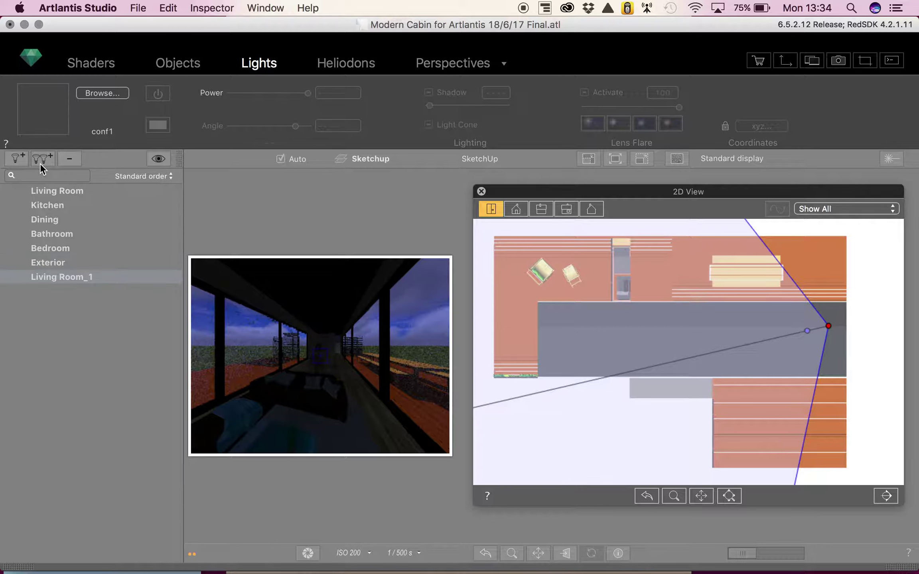
double_click(63, 278)
text(Halw)
key(BackSpace)
text(lway)
click(99, 402)
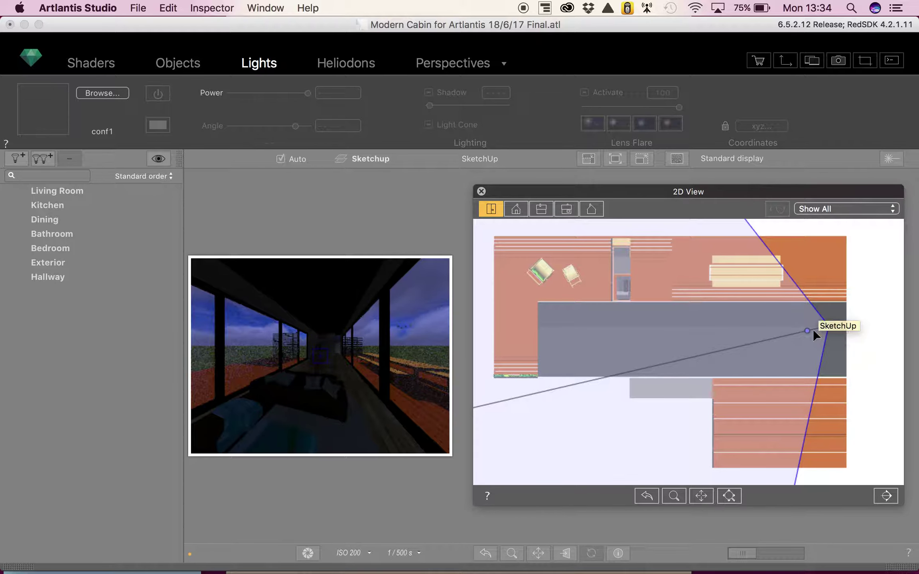
Move the camera in the 2D plan to the middle of the cabin and turn its line of sight slightly towards the seating deck
drag(814, 327, 709, 349)
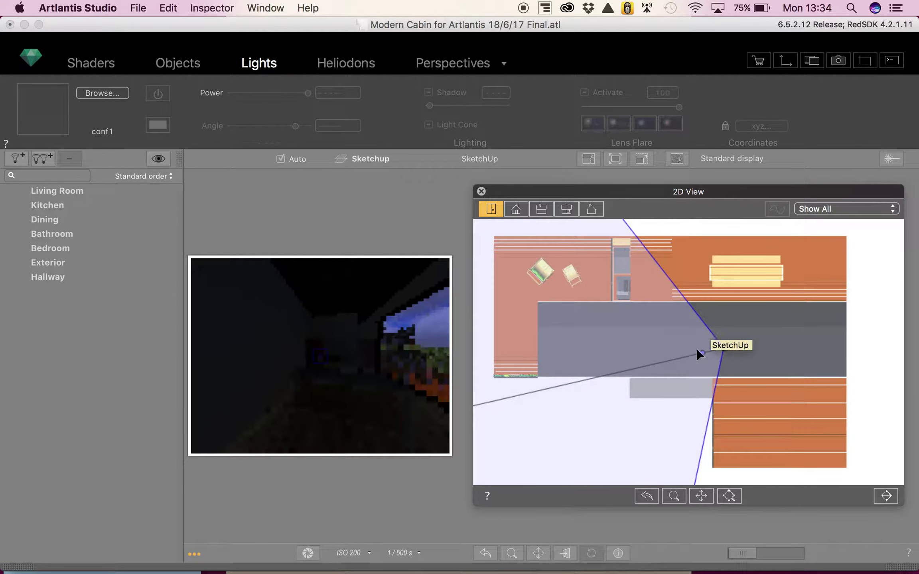
drag(701, 353, 699, 342)
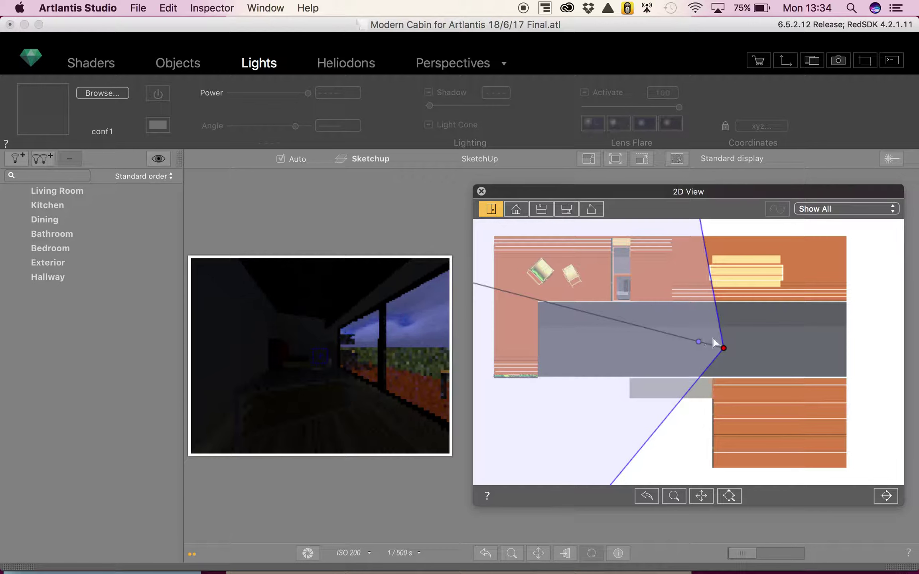
Move the camera's viewpoint slightly across the cabin in the 2D plan so it looks into the kitchen
click(723, 349)
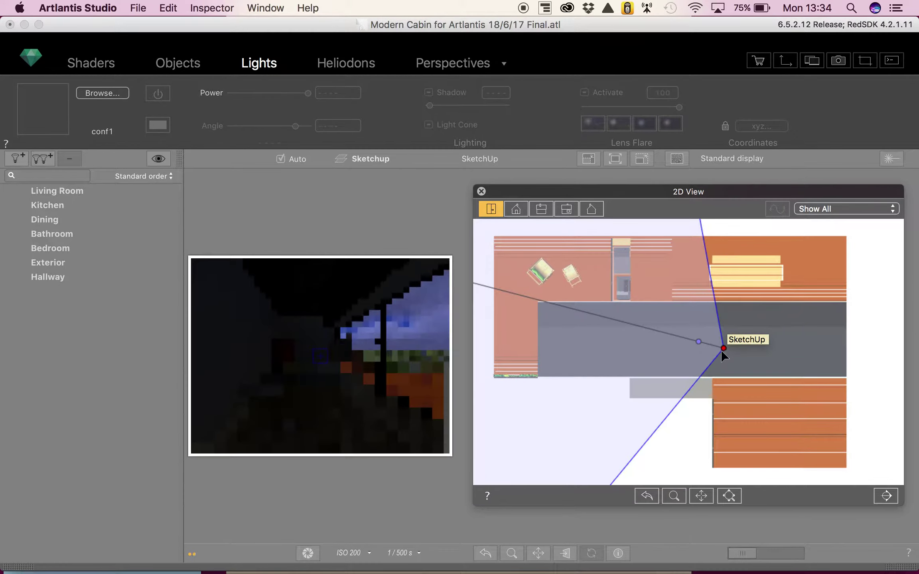
drag(723, 350, 725, 331)
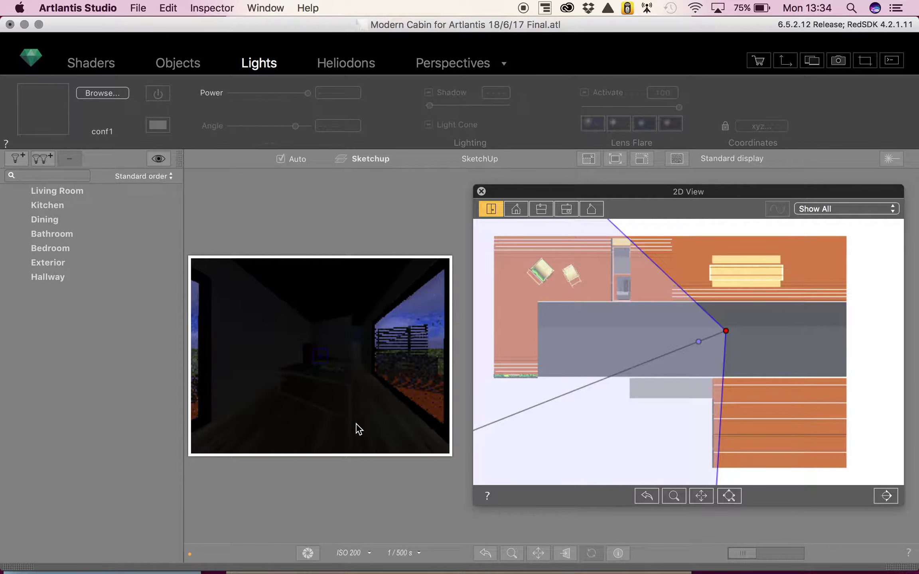
Add a light to the Kitchen group and name it Fridge
double_click(49, 206)
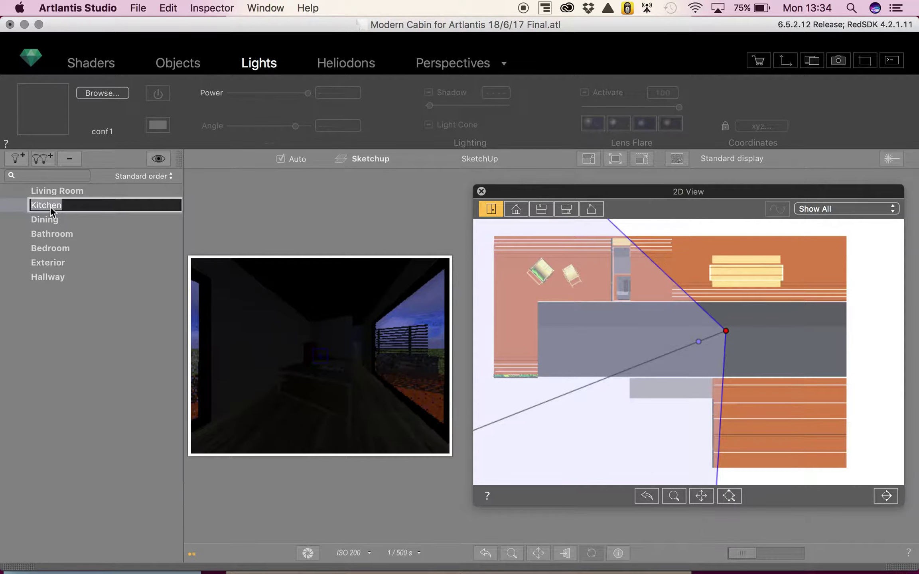
click(92, 242)
click(53, 205)
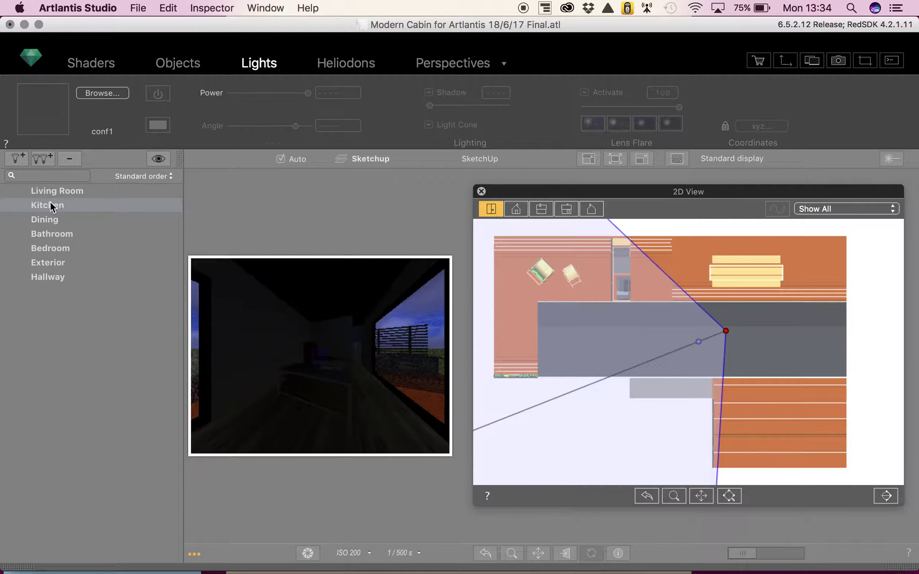
click(12, 160)
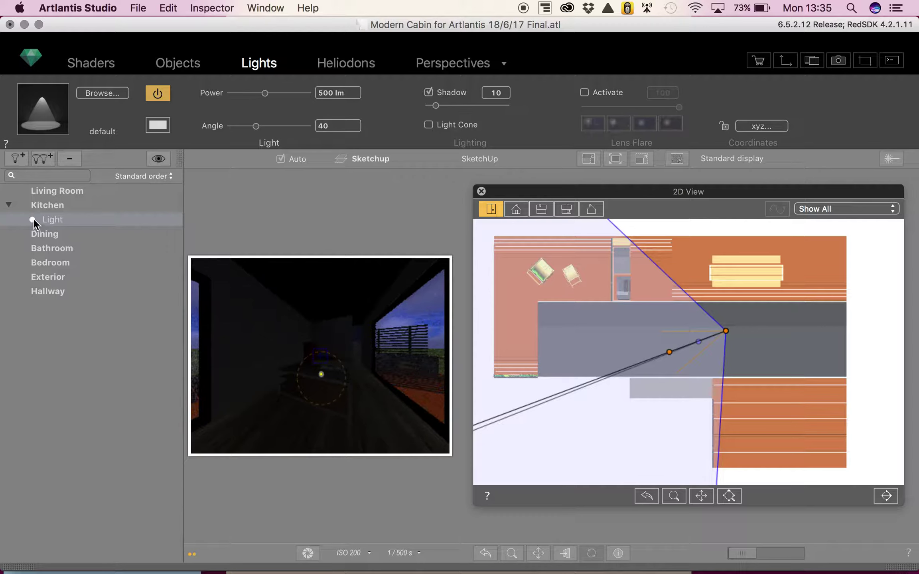
double_click(56, 219)
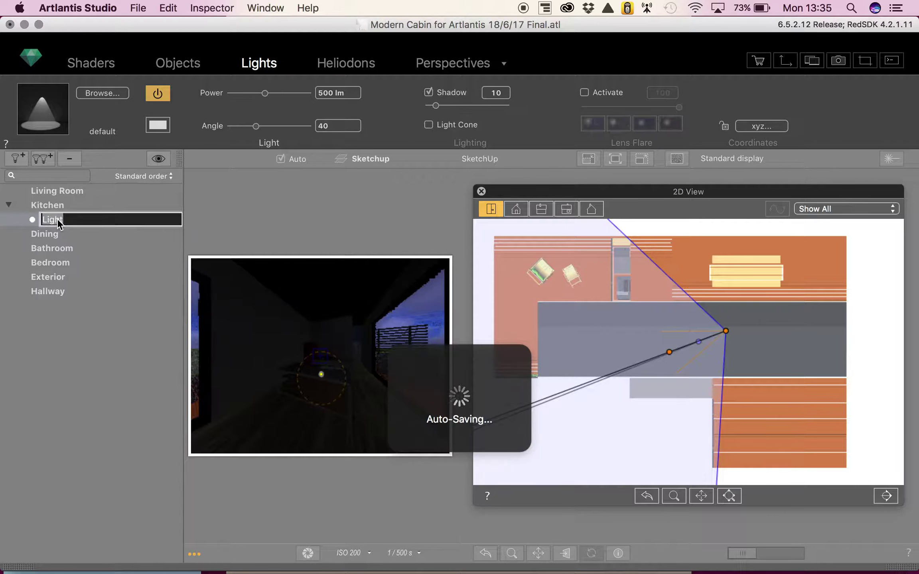
text(Kitchen)
key(BackSpace)
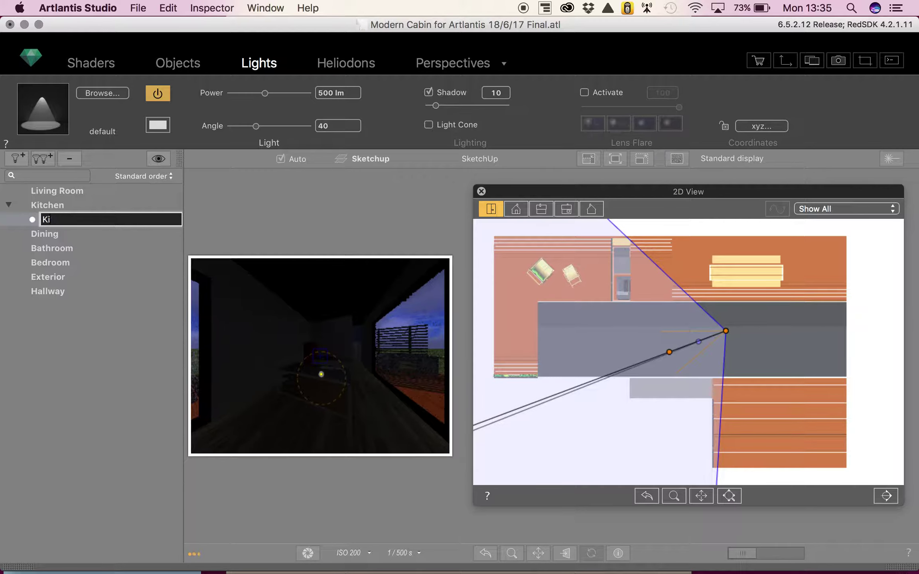
text(Fridge)
click(78, 327)
click(67, 217)
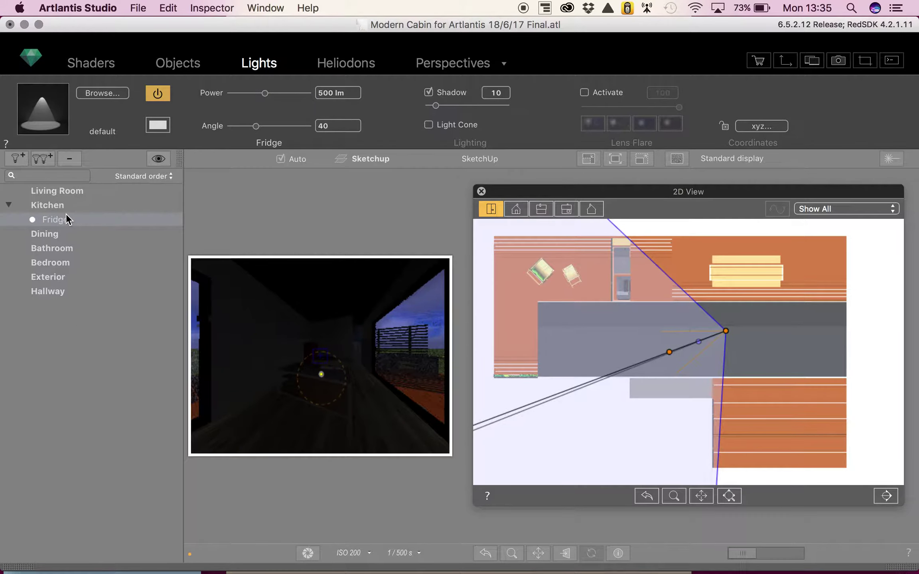
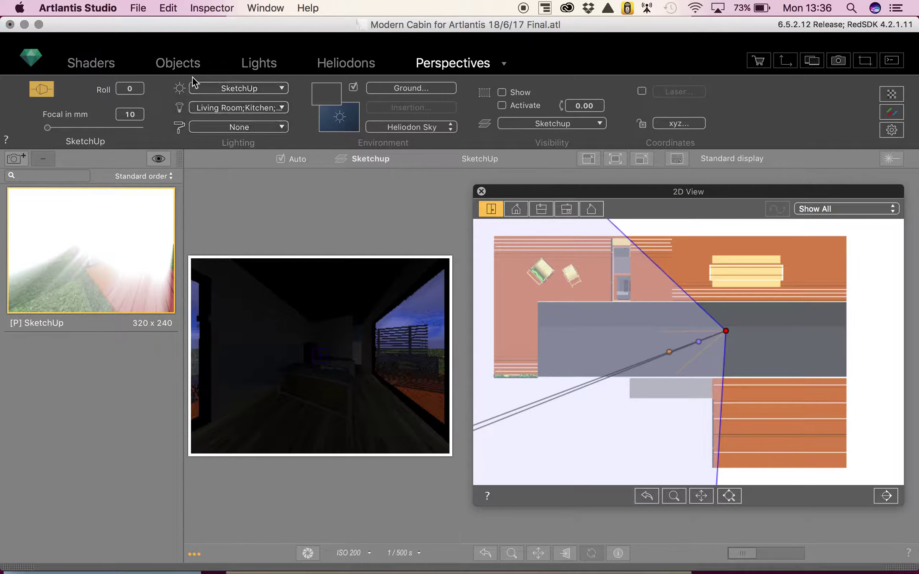
Limit the SketchUp perspective's active light groups to Kitchen, excluding Living Room, Dining, Bathroom, Bedroom, Exterior and Hallway
click(201, 109)
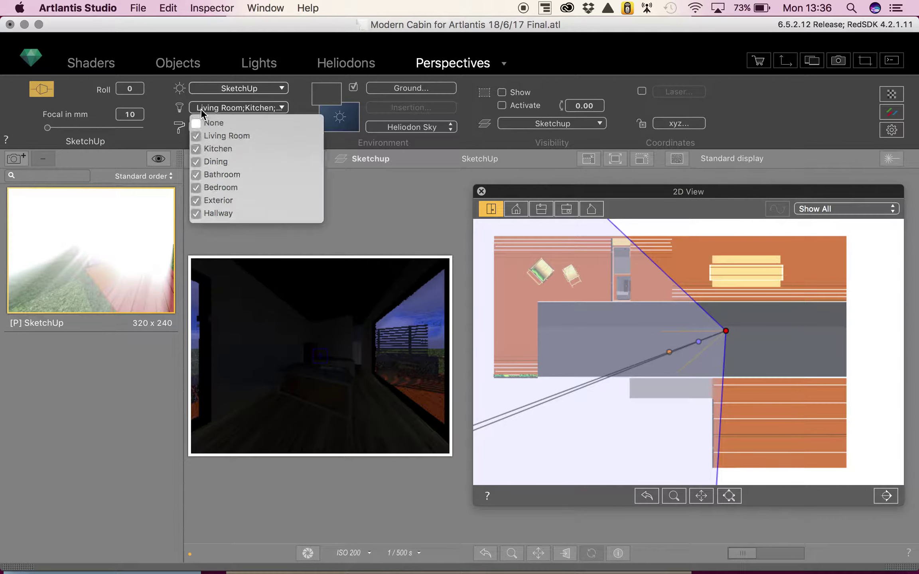
click(195, 136)
click(195, 161)
click(195, 174)
click(196, 188)
click(196, 200)
click(196, 213)
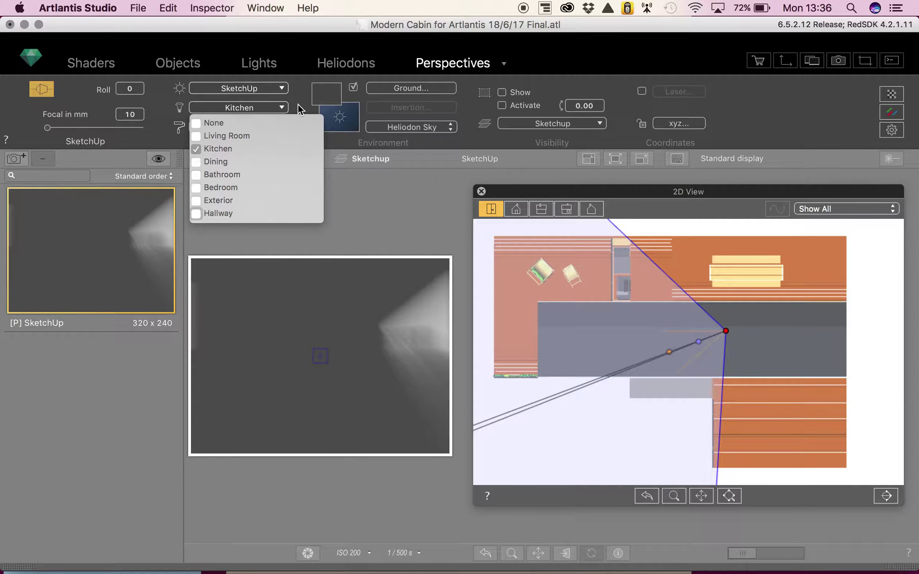
click(297, 103)
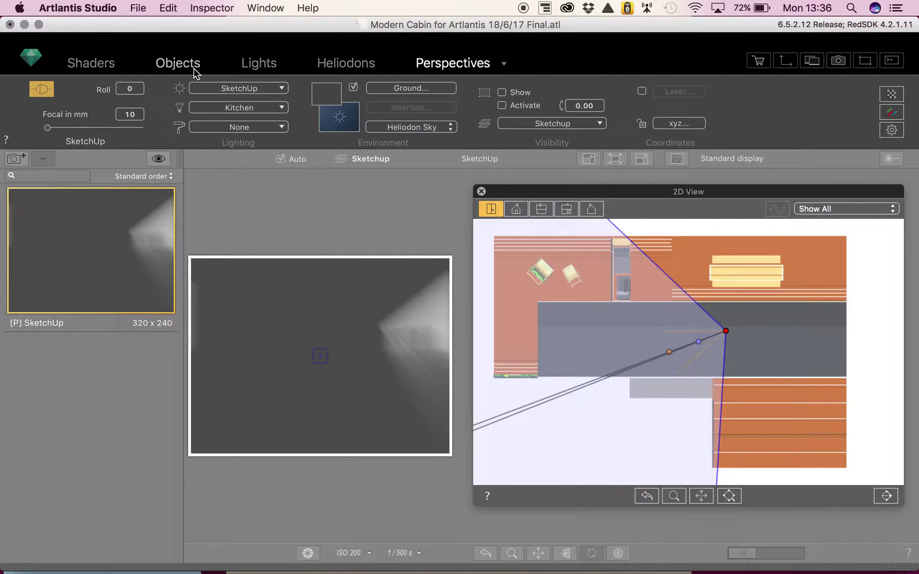
Move the Fridge light's source away from the camera to just beyond its target in the kitchen, with a beam angle of about 59
click(257, 69)
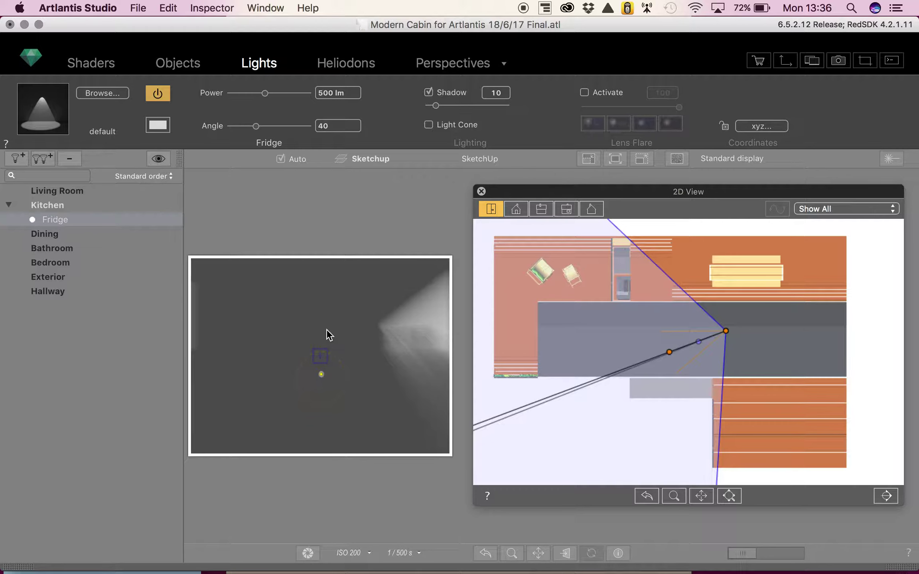
click(736, 403)
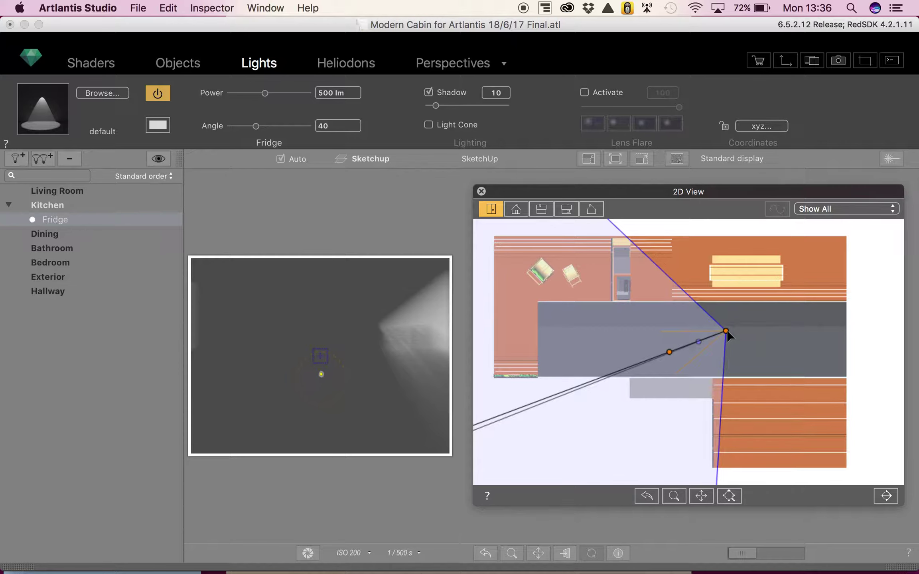
drag(714, 334, 694, 322)
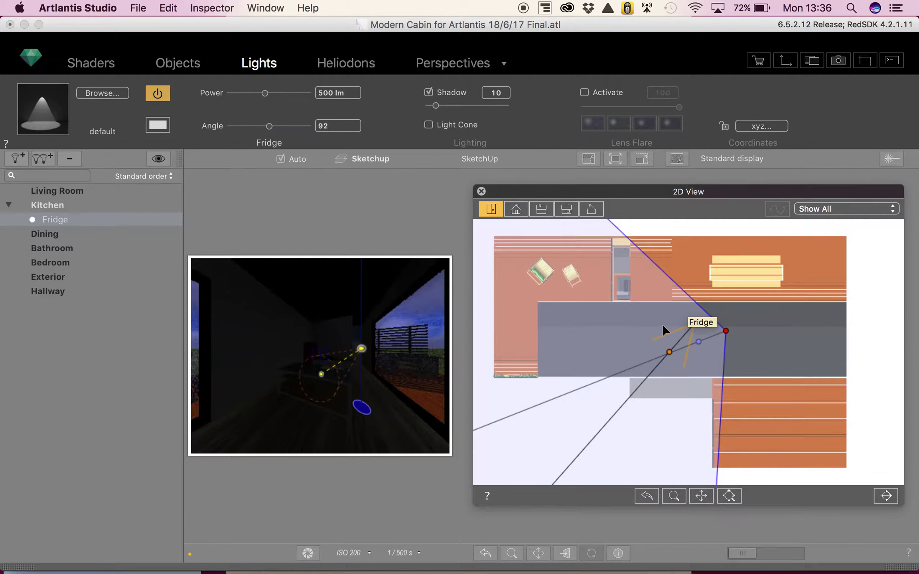
drag(662, 323, 658, 320)
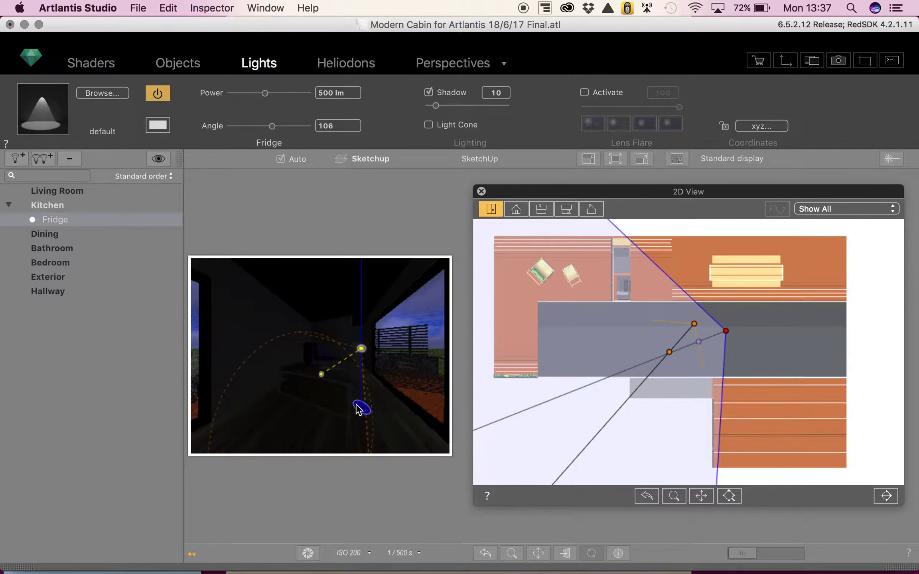
drag(366, 413, 321, 347)
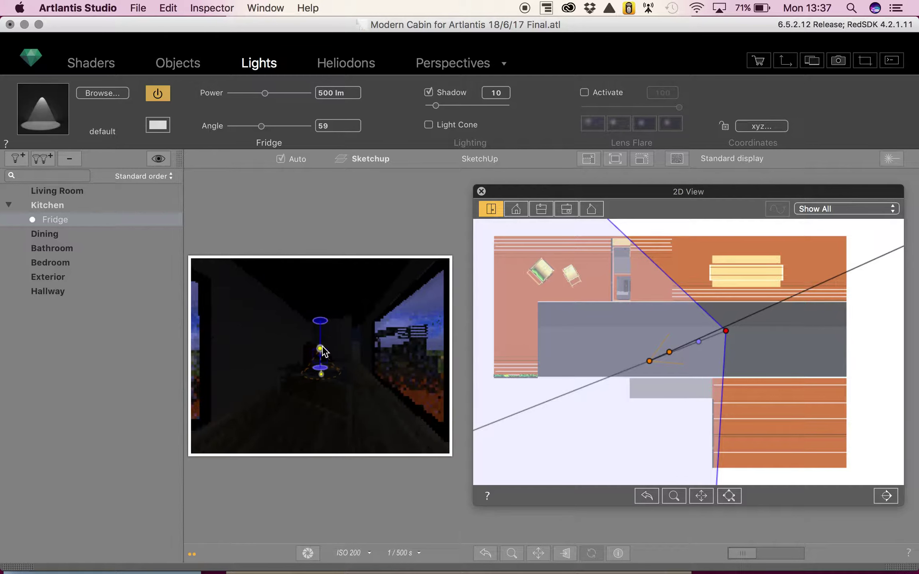
Raise the Fridge light's source towards the ceiling and widen its beam angle to about 84
click(321, 350)
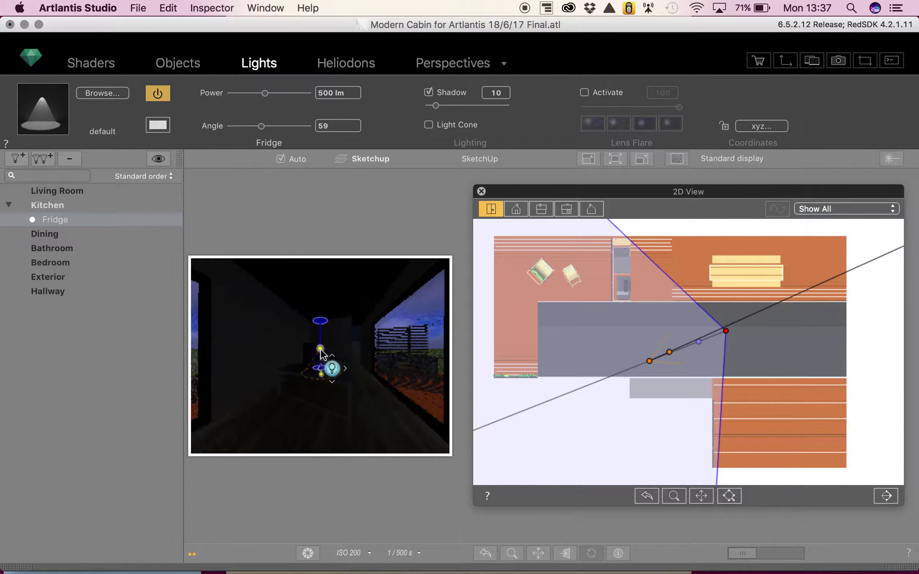
drag(322, 351, 323, 331)
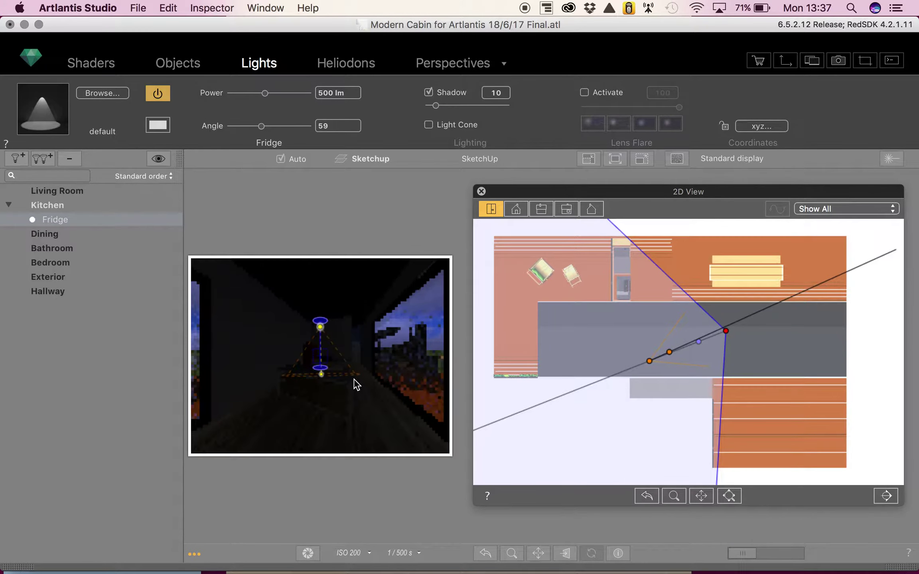
mouse_move(356, 377)
mouse_down()
mouse_move(376, 375)
mouse_move(348, 386)
mouse_up()
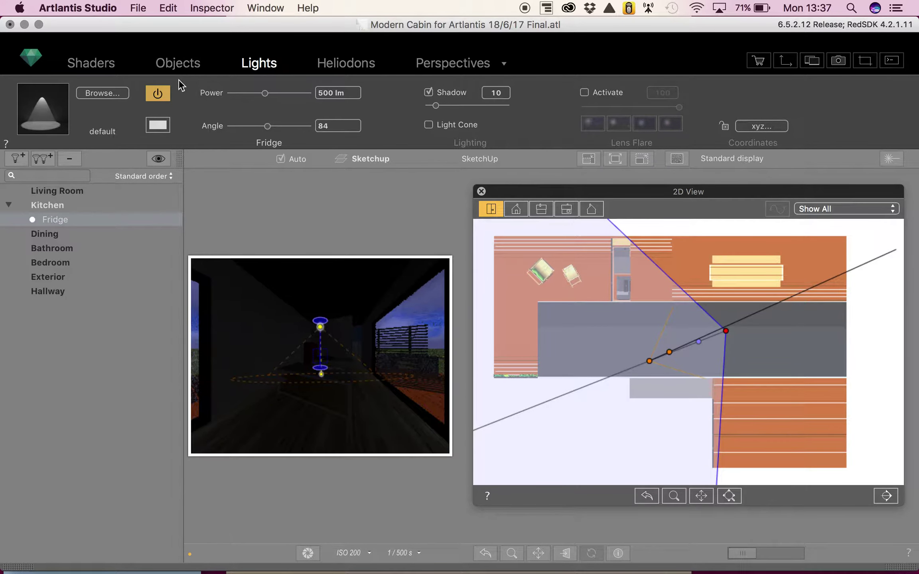
Switch the Fridge light off and back on, and look at its colour choices
click(148, 95)
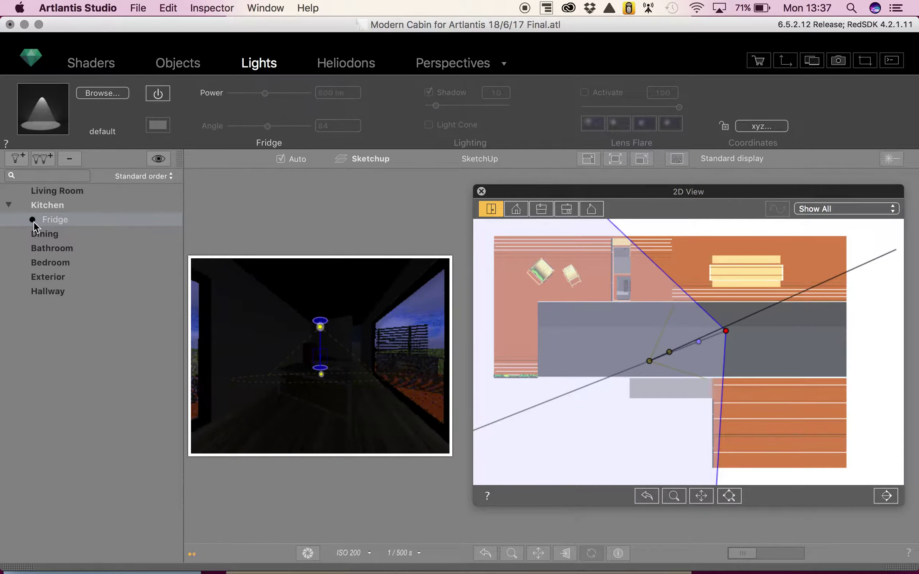
click(160, 98)
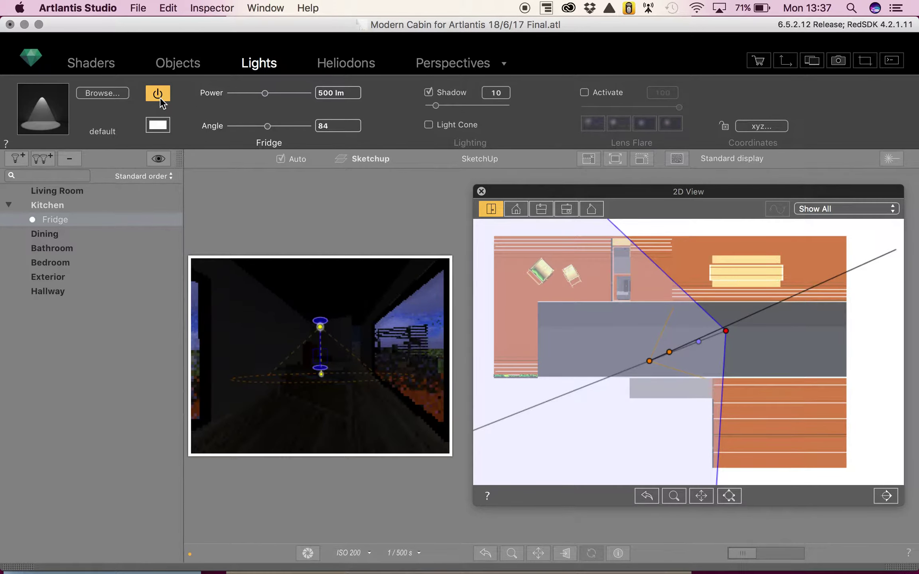
click(158, 125)
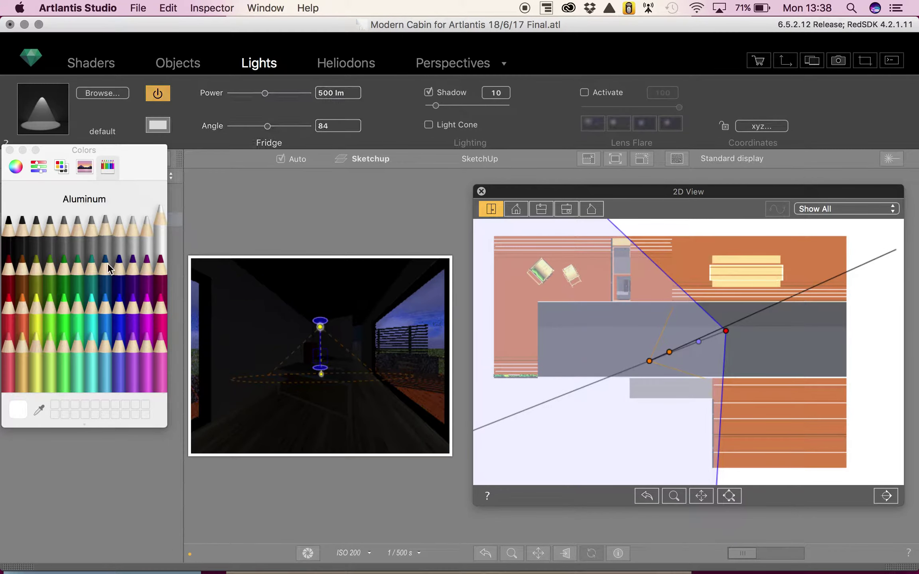
click(10, 150)
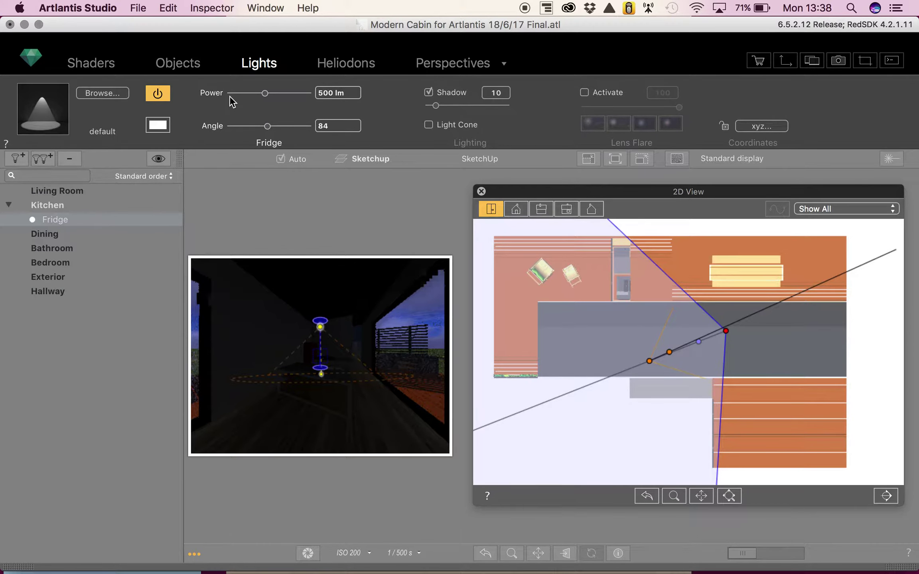
Set the Fridge light to 151 lm with a beam angle of 99, disabling its shadow and enabling its light cone
click(288, 94)
drag(287, 94, 273, 127)
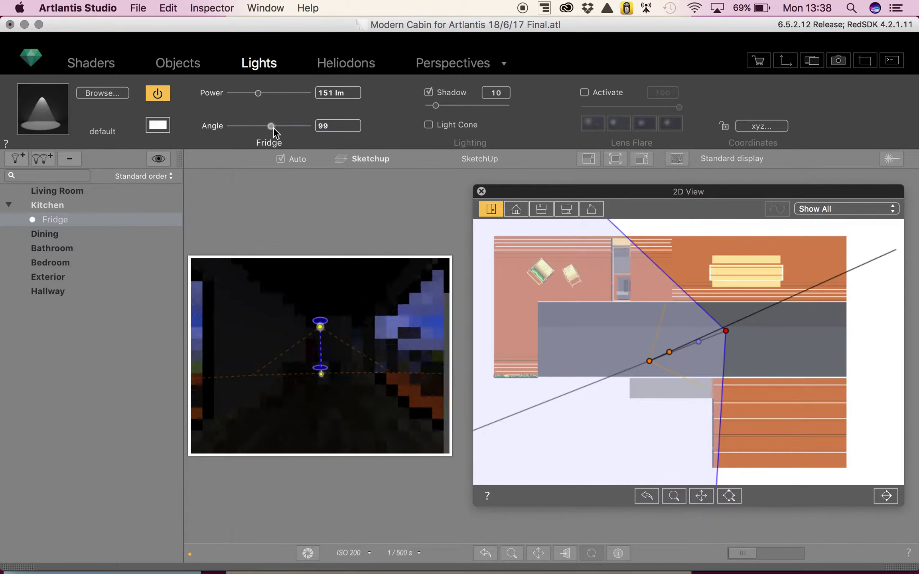
click(429, 93)
click(429, 125)
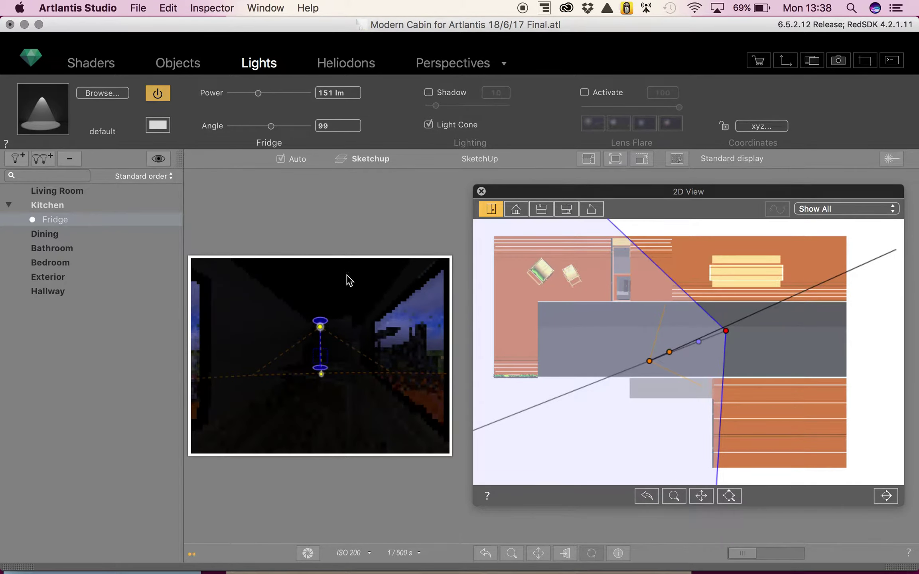
Boost the Fridge light's power to 312853 lm
click(302, 93)
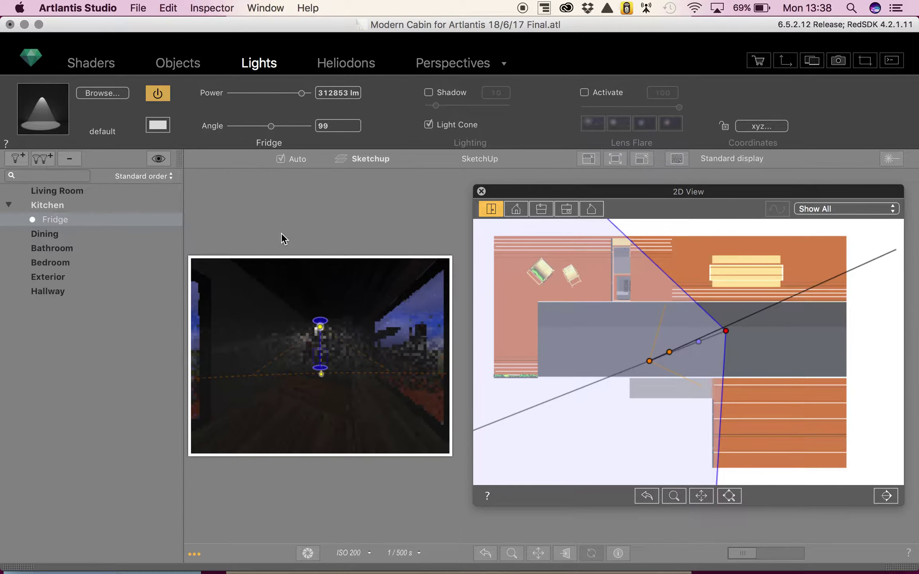
mouse_move(323, 377)
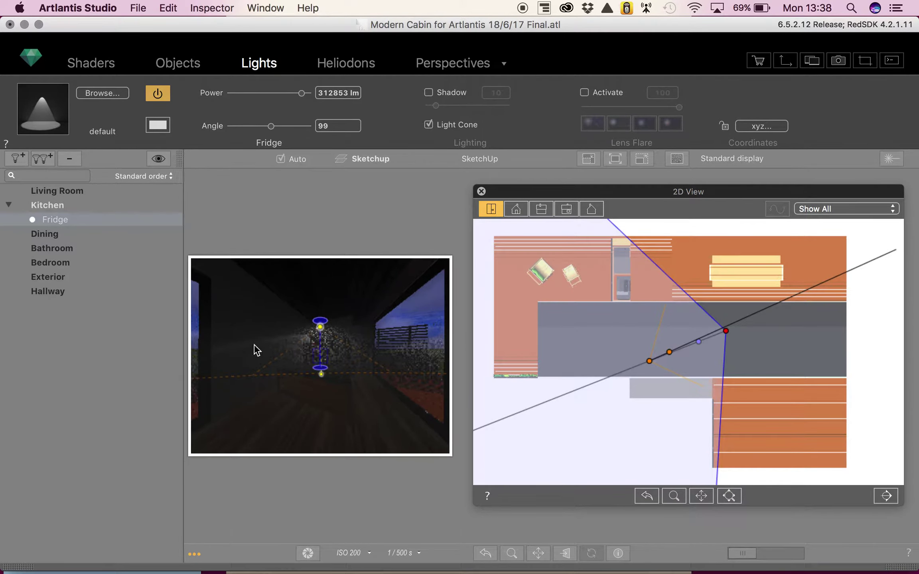
click(640, 244)
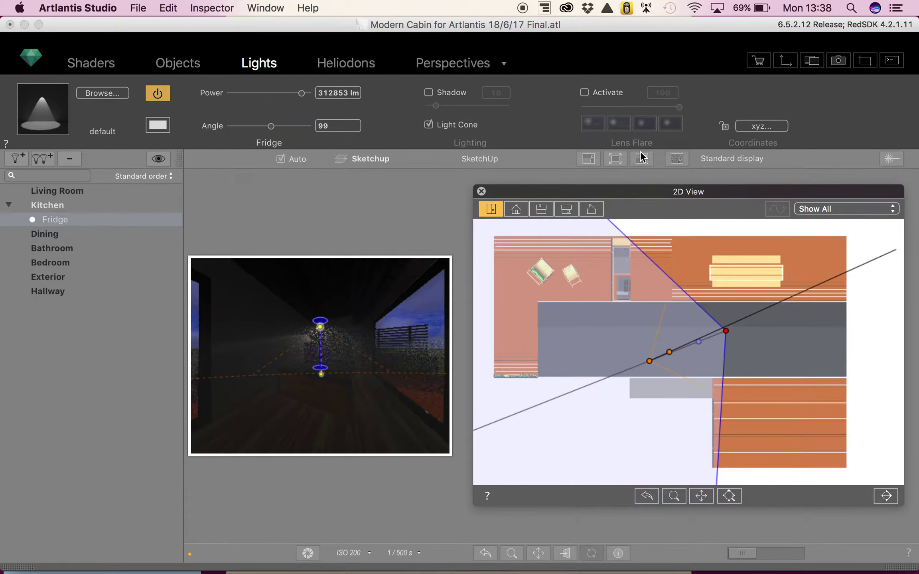
click(640, 156)
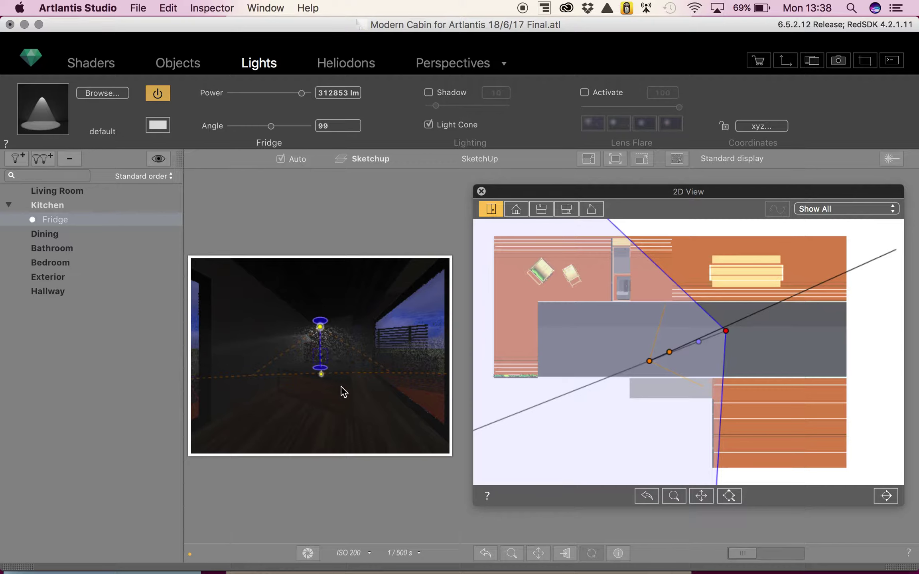
Aim the Fridge light straight down by aligning its target beneath the source in the elevation views, then return to the plan
click(636, 287)
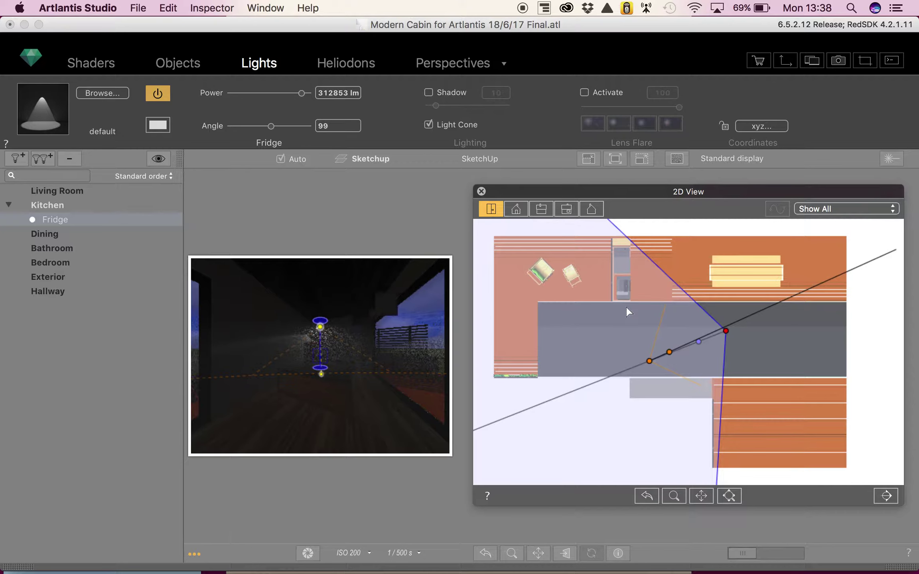
click(514, 208)
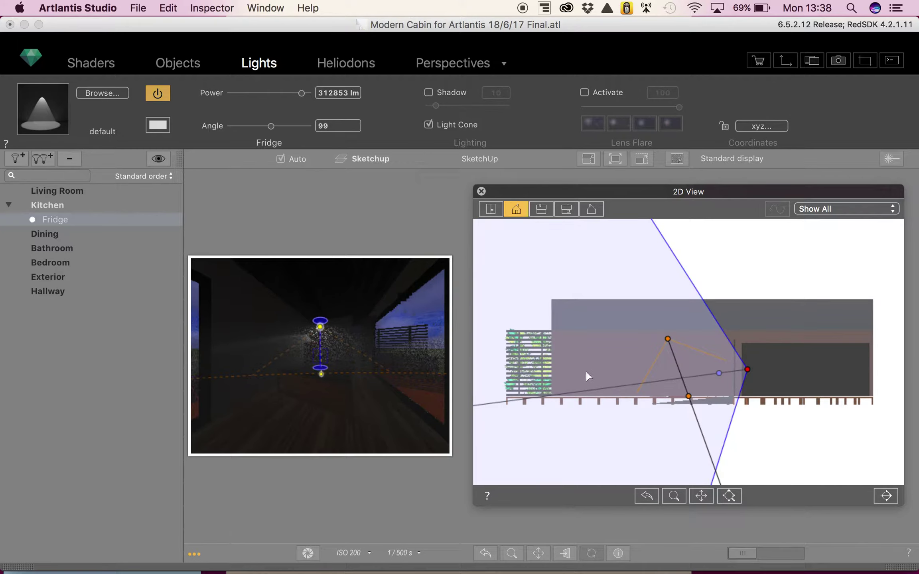
drag(693, 397, 666, 402)
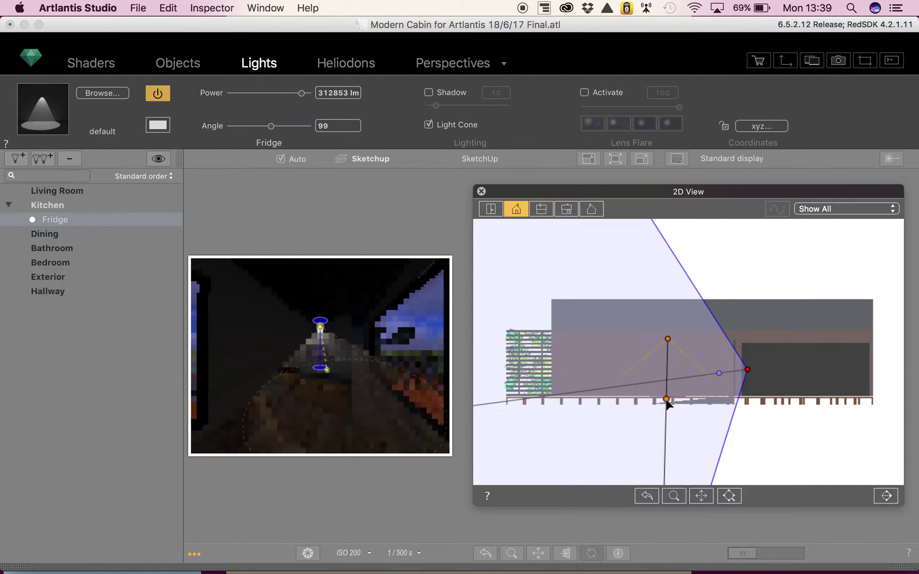
click(541, 208)
drag(689, 402, 680, 394)
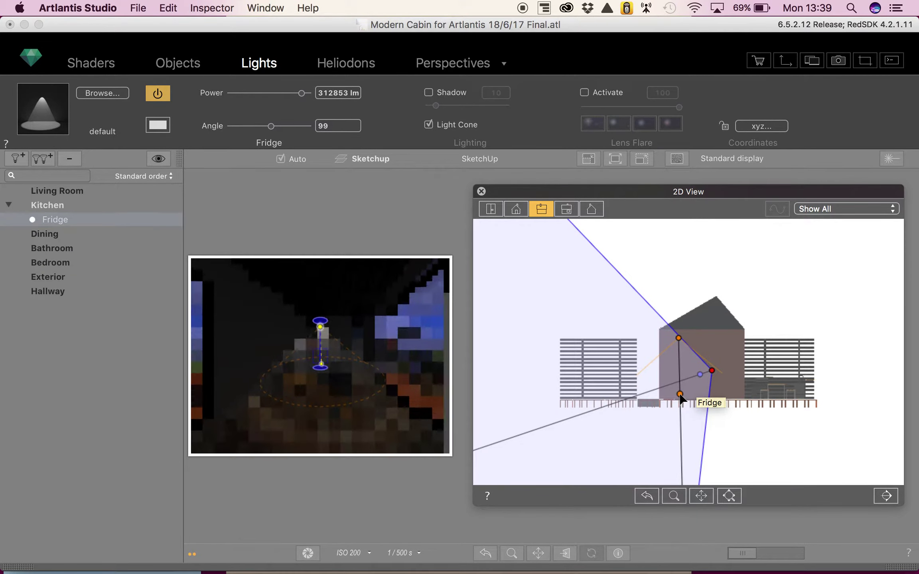
click(566, 209)
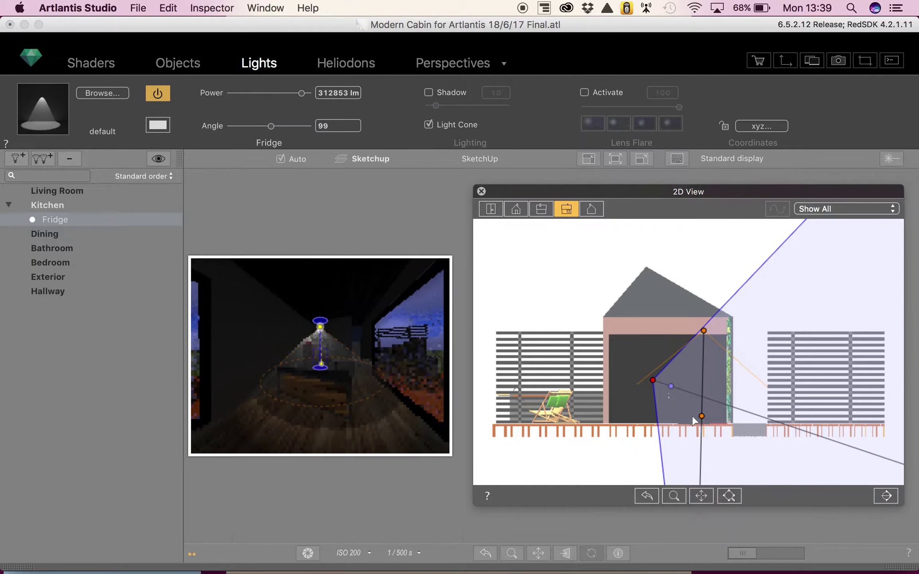
drag(701, 416, 703, 415)
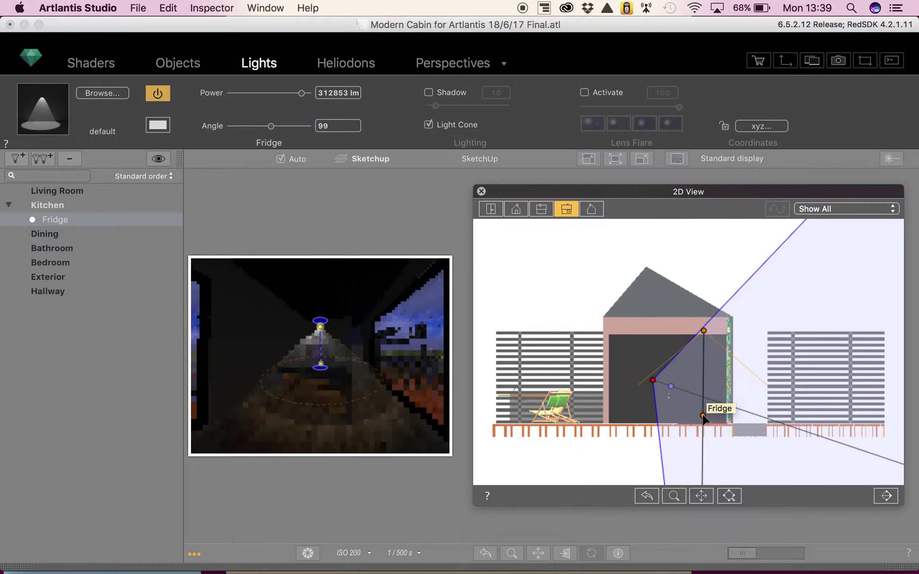
click(591, 208)
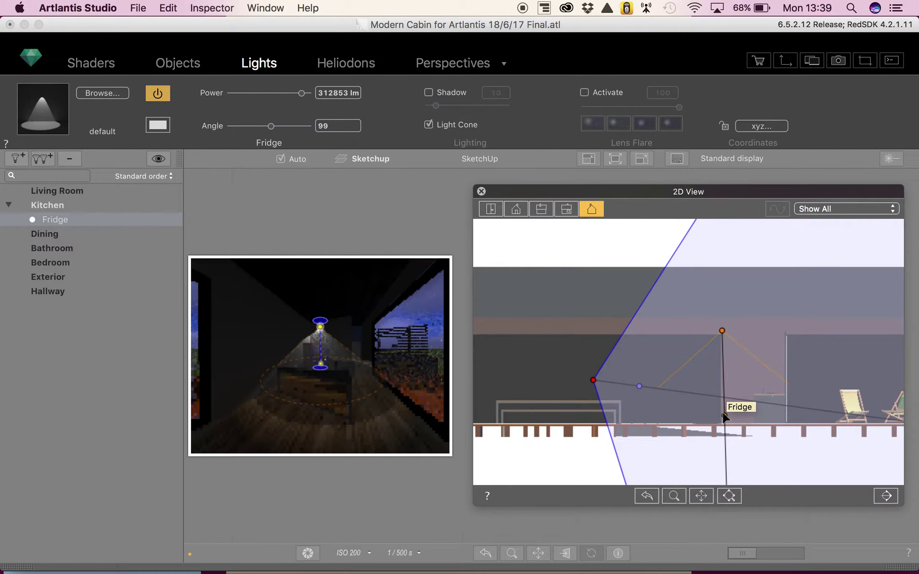
click(489, 209)
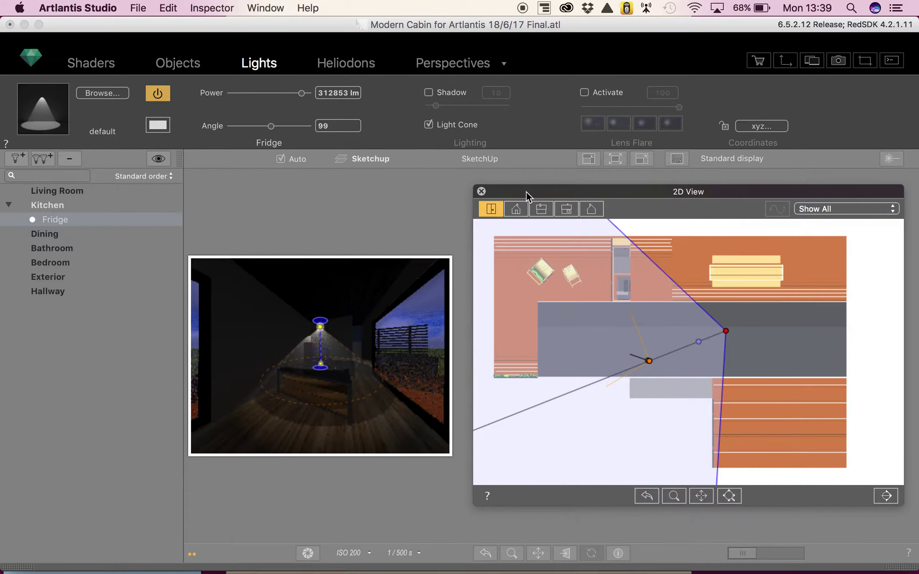
Enlarge the preview beside the 2D view and bring the camera closer to the kitchen units
drag(526, 191, 681, 177)
click(647, 158)
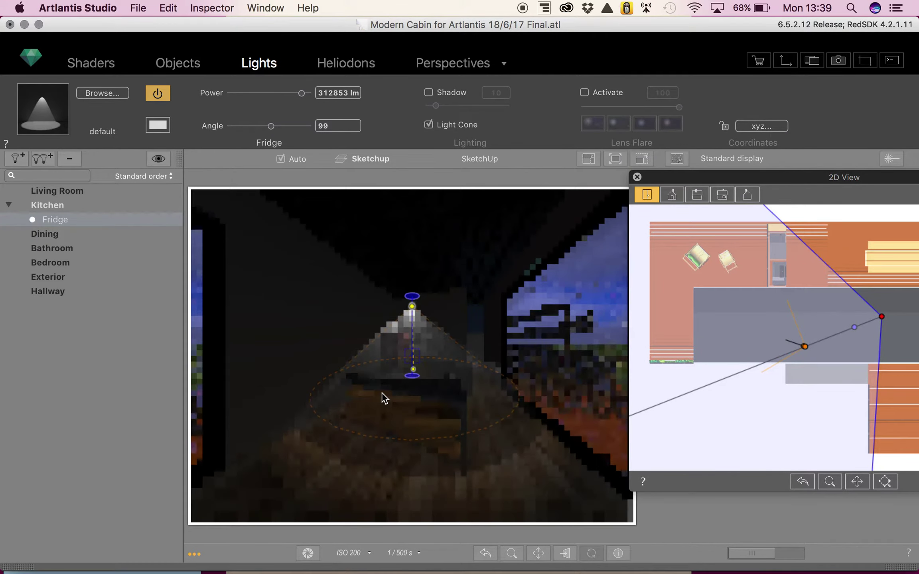
click(538, 553)
mouse_move(510, 395)
mouse_down()
mouse_move(489, 420)
mouse_move(507, 430)
mouse_move(504, 424)
mouse_up()
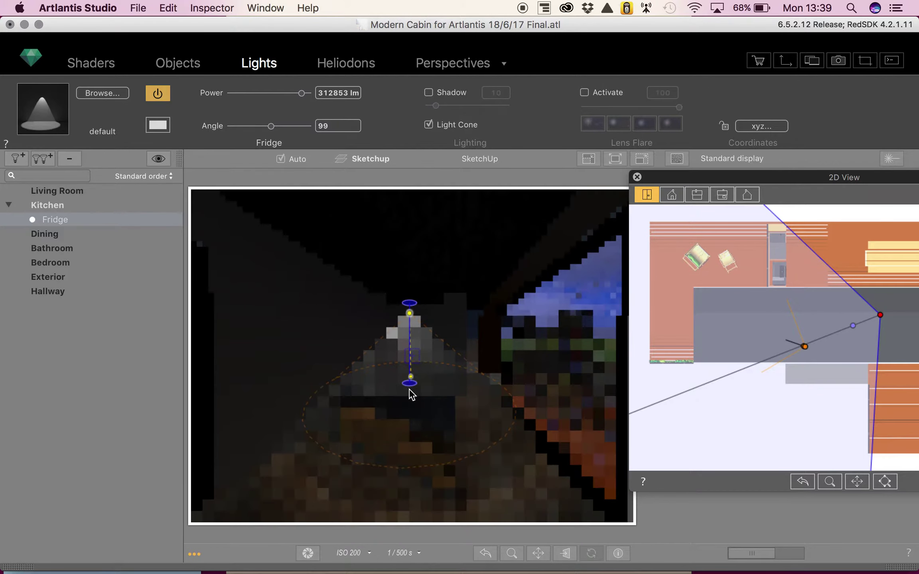
click(511, 553)
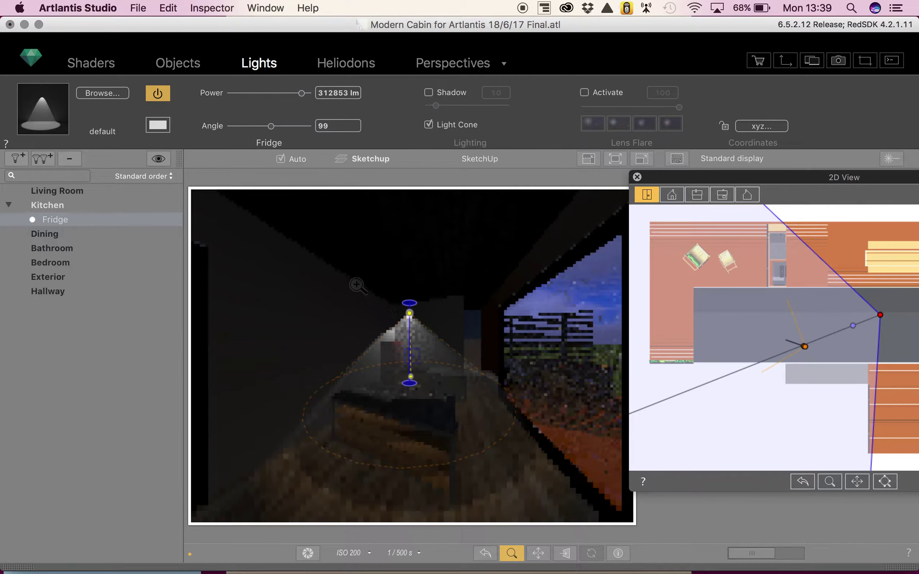
click(505, 456)
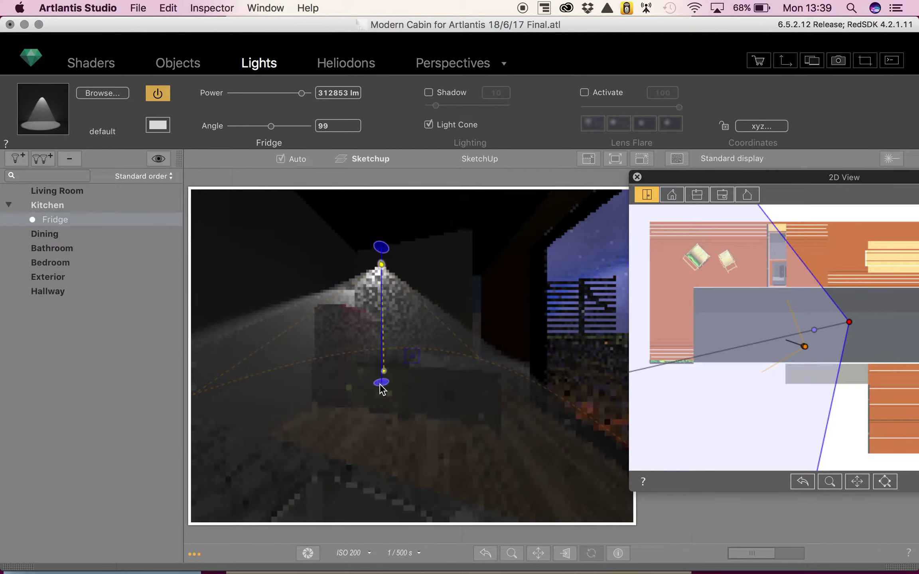
Shift the Fridge light's source towards the fridge in the preview and line its target up beneath it
drag(363, 347, 340, 302)
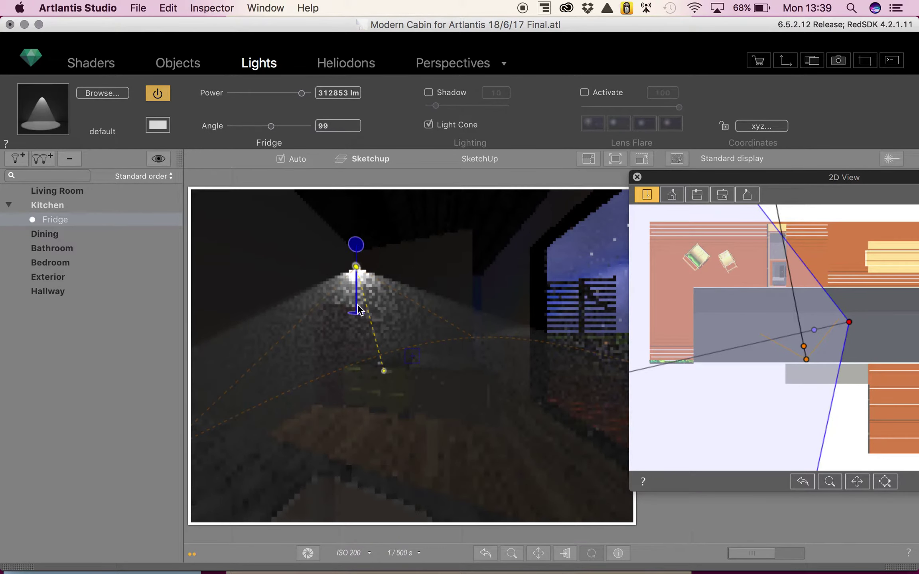
drag(354, 313, 343, 303)
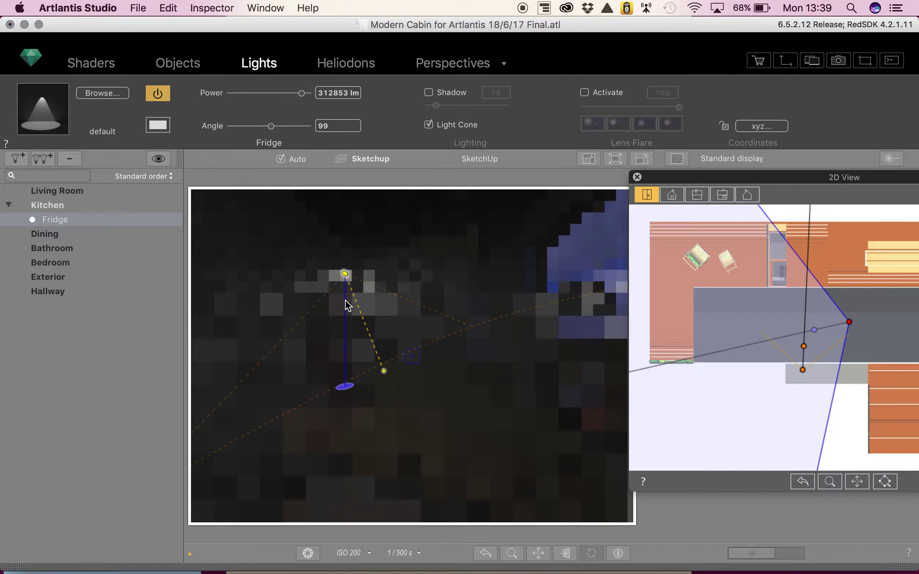
drag(384, 373, 347, 367)
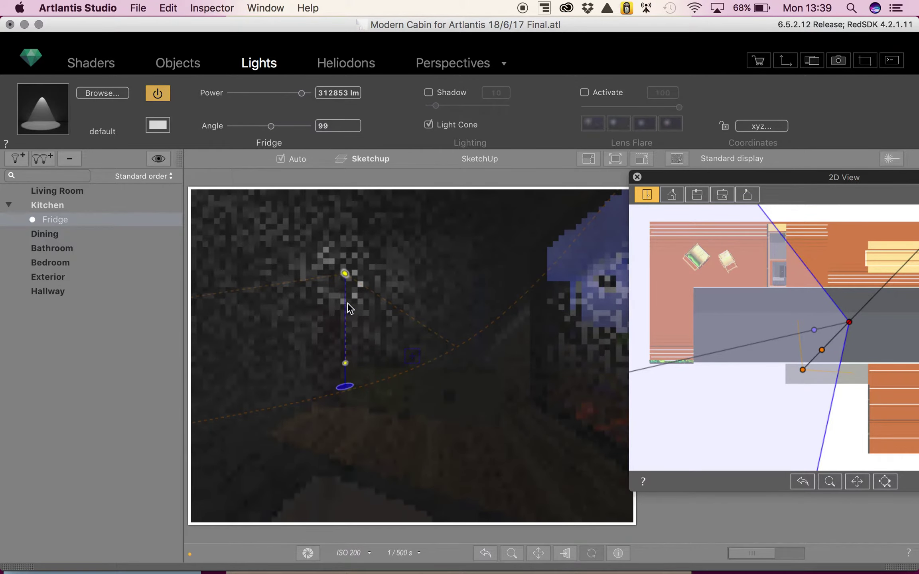
Raise the Fridge light's source higher above the fridge and set its beam angle to 116
drag(366, 290, 360, 330)
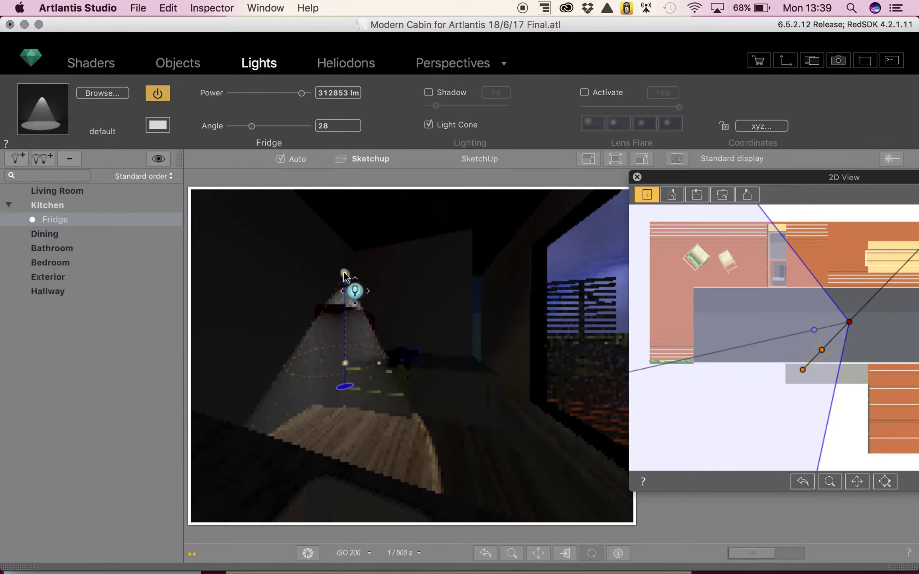
drag(338, 268, 344, 248)
drag(310, 314, 272, 268)
drag(265, 126, 293, 126)
click(272, 130)
drag(272, 127, 274, 126)
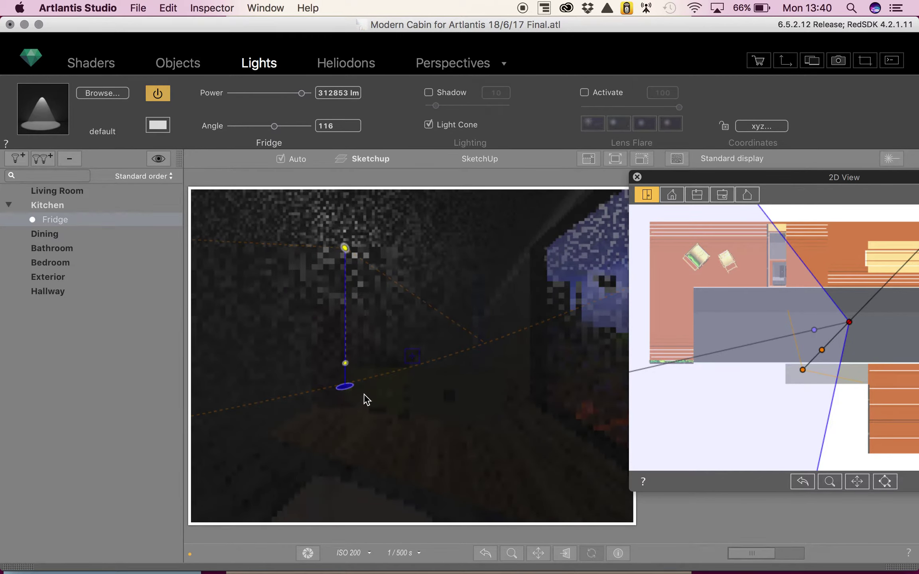
Reposition the Fridge light's source just inside the cabin's kitchen wall on the plan, and check it in the side elevation
drag(345, 364, 340, 272)
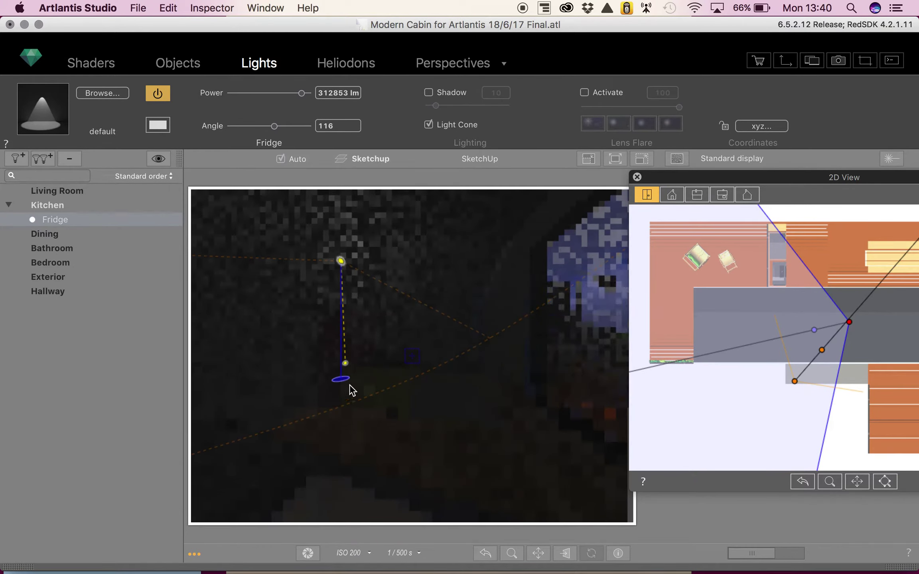
drag(342, 369, 316, 260)
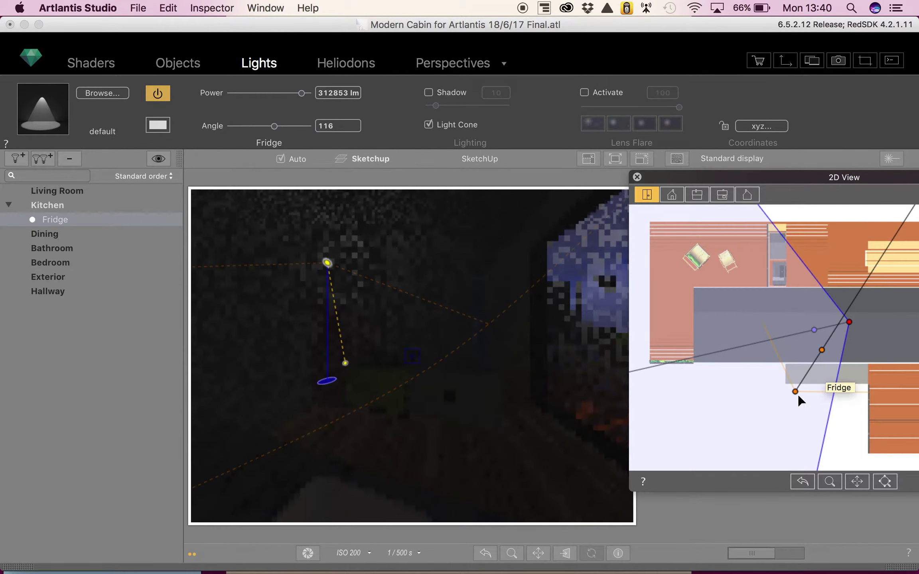
drag(795, 392, 803, 354)
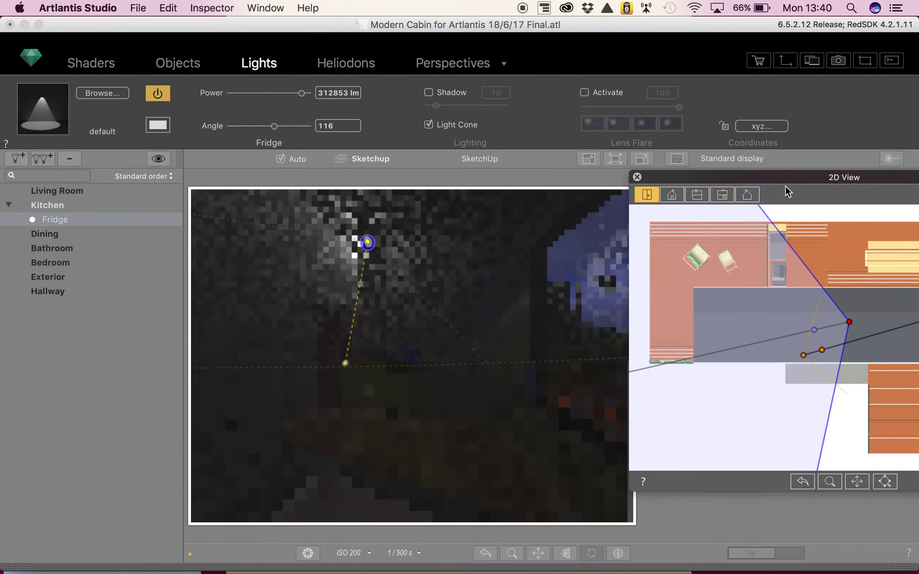
drag(780, 176, 625, 167)
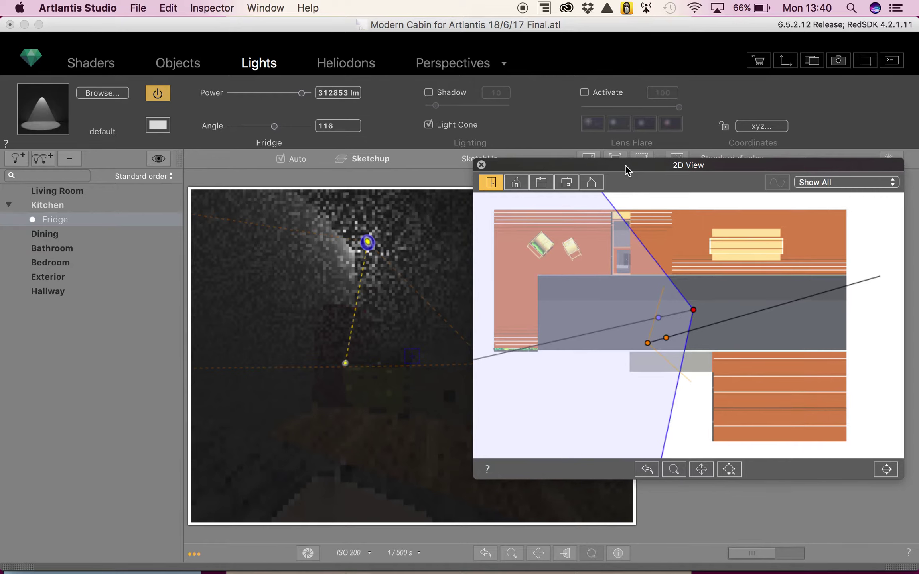
click(537, 188)
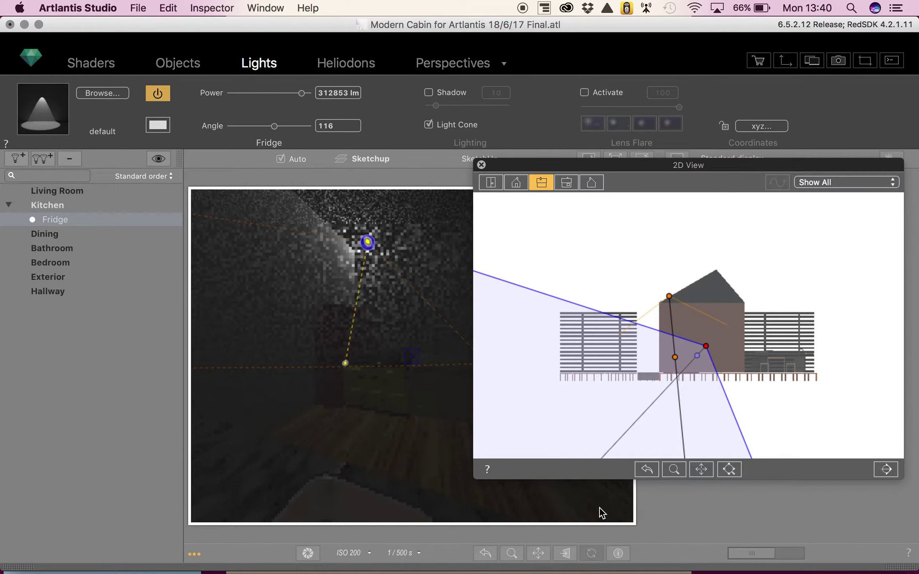
drag(651, 166, 823, 196)
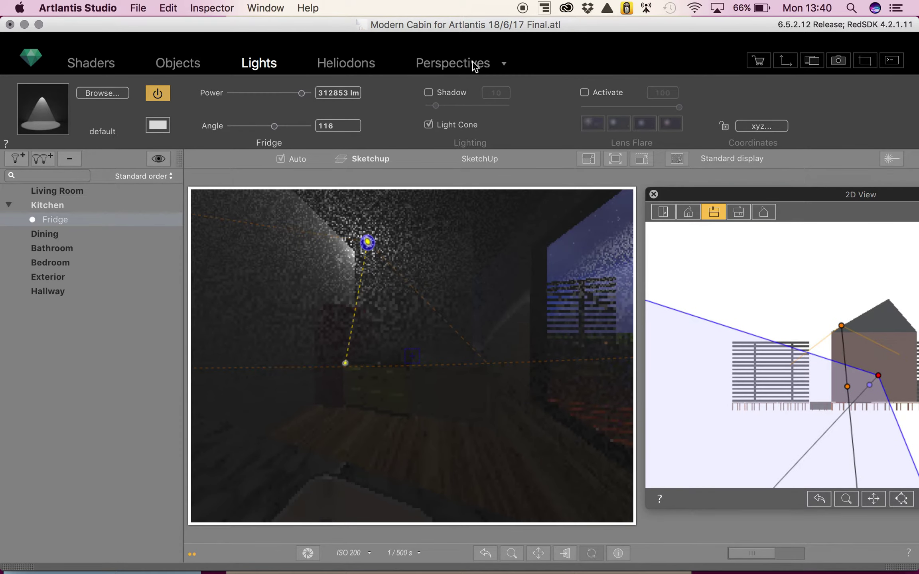
Disable the Fridge light's cone and raise its power to 1000000 lm, trying its shadow at 0 before disabling it
click(459, 64)
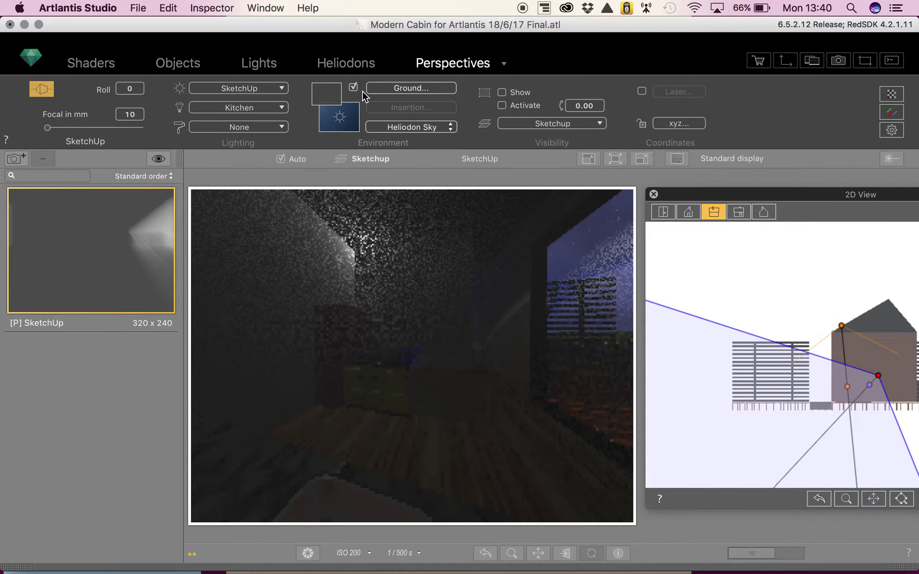
click(259, 64)
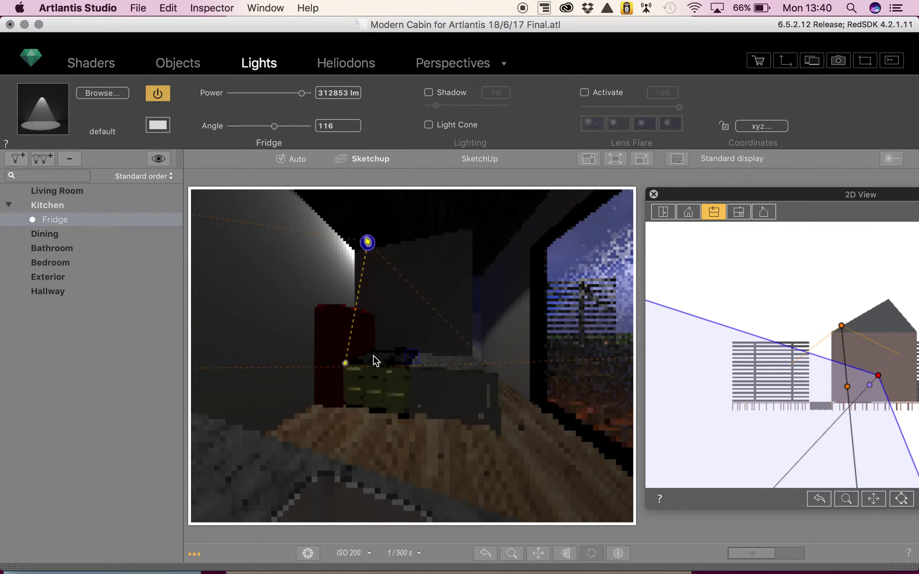
click(428, 94)
drag(436, 105, 428, 105)
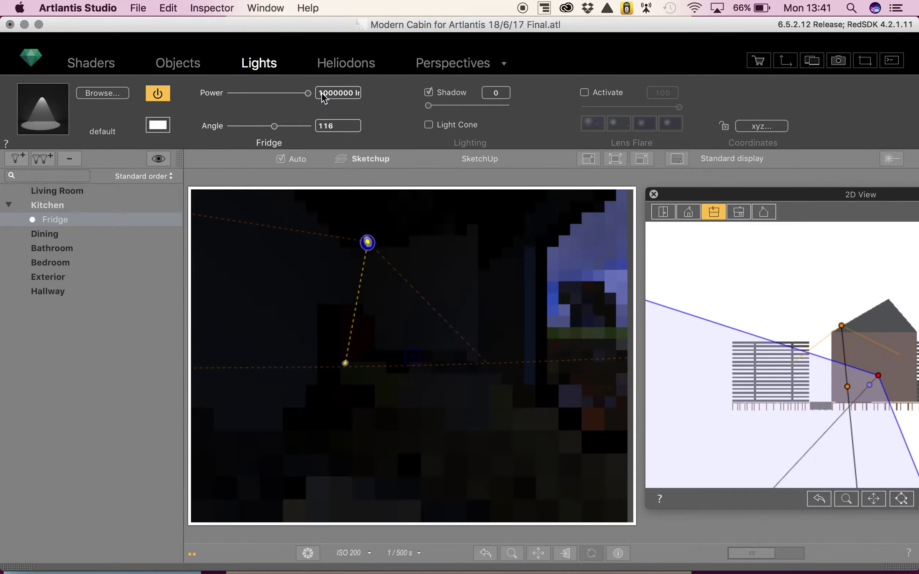
click(435, 95)
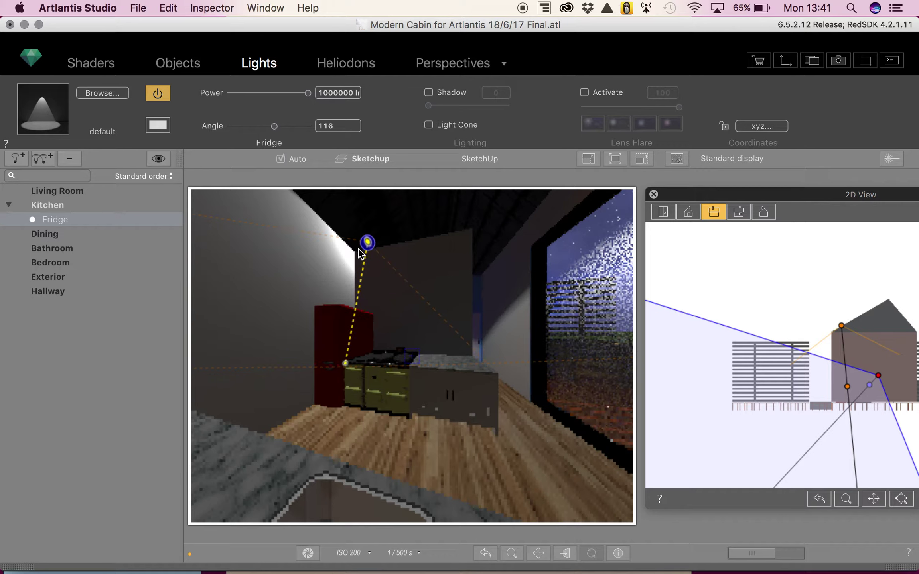
Lower the Fridge light's source below the roof with its target directly beneath, and narrow the beam angle to 87
drag(843, 326, 845, 335)
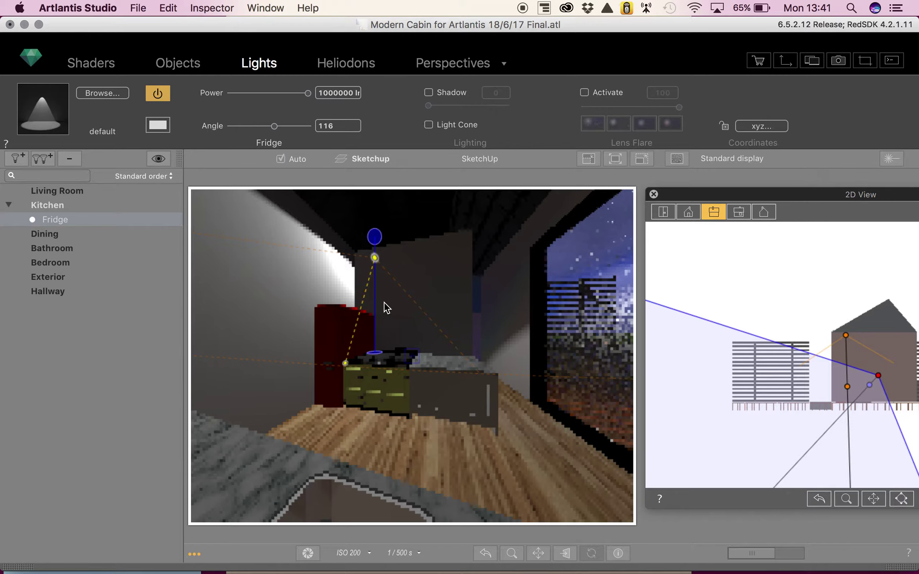
drag(344, 364, 375, 353)
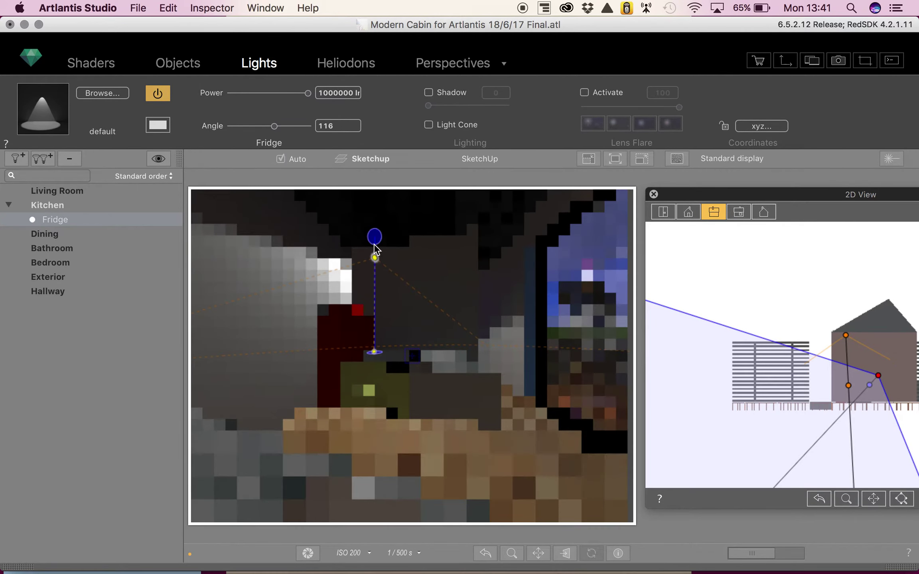
drag(375, 251, 376, 253)
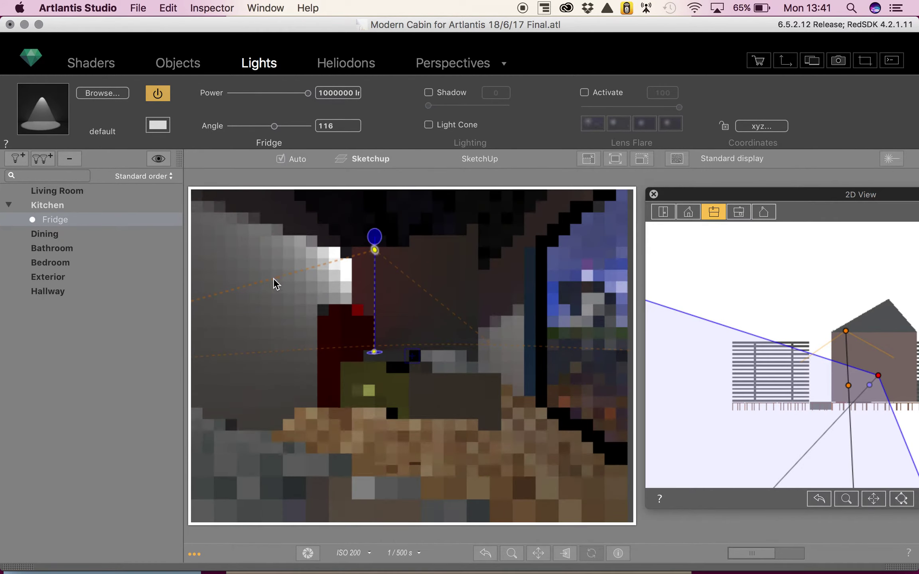
mouse_move(288, 289)
mouse_down()
mouse_move(323, 319)
mouse_move(302, 297)
mouse_up()
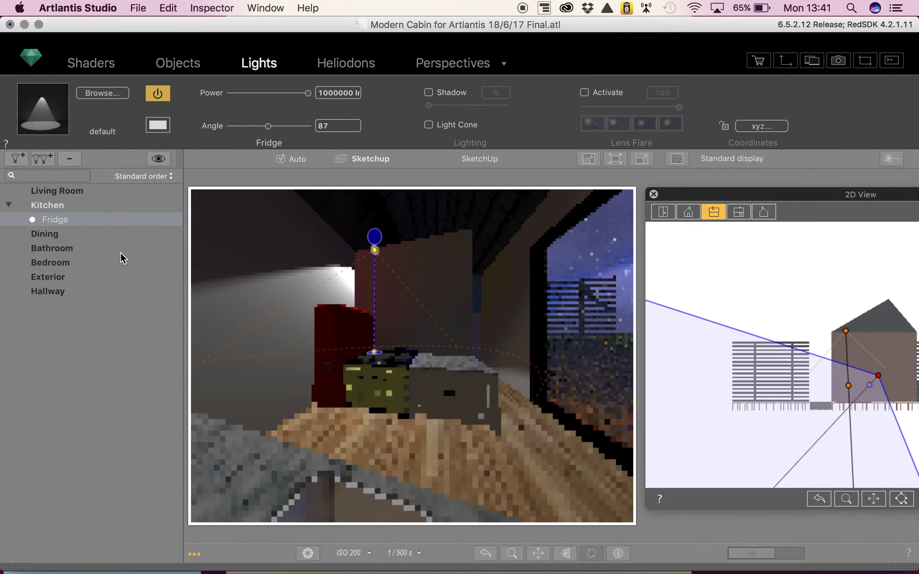
Try the conf2 light profile on the Fridge light, replace it with default2, and enable the light's shadow
click(47, 103)
click(117, 125)
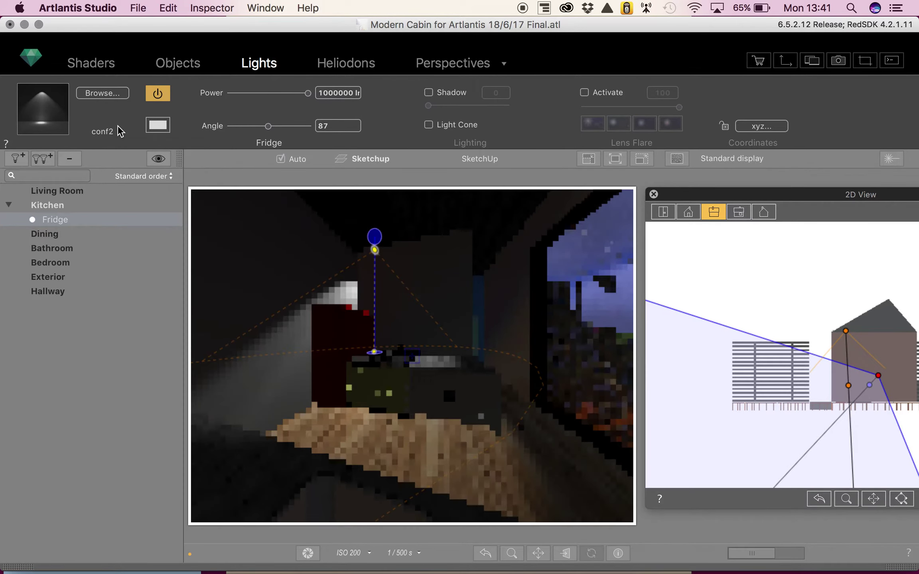
click(45, 108)
click(118, 231)
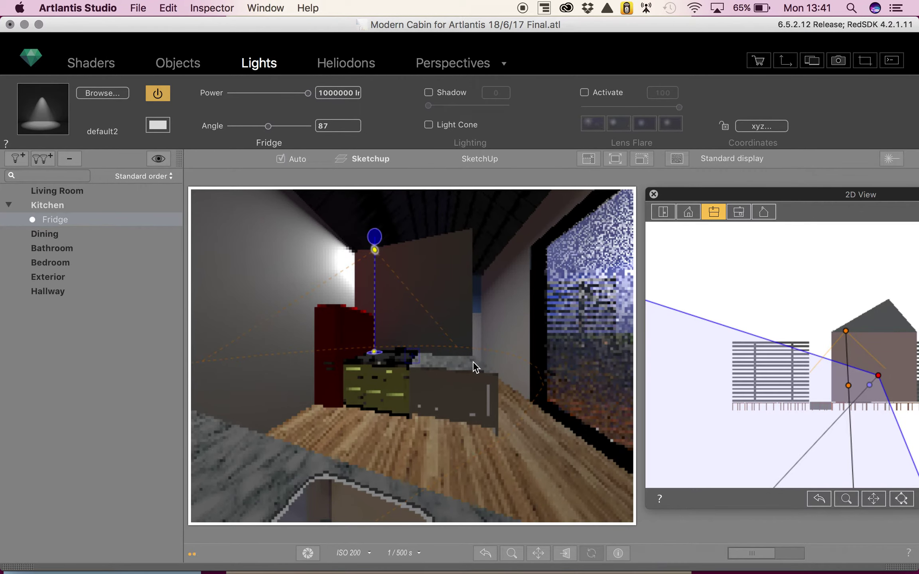
click(428, 93)
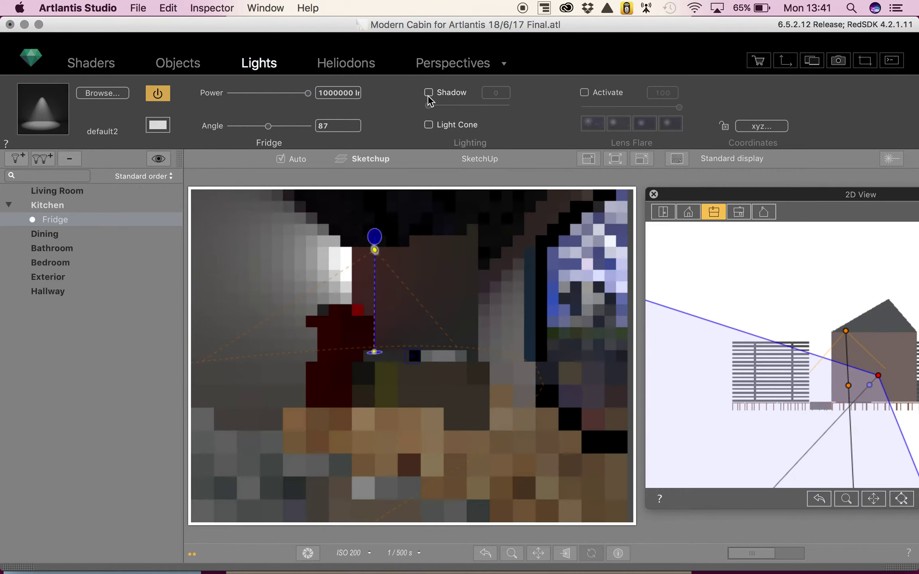
click(429, 93)
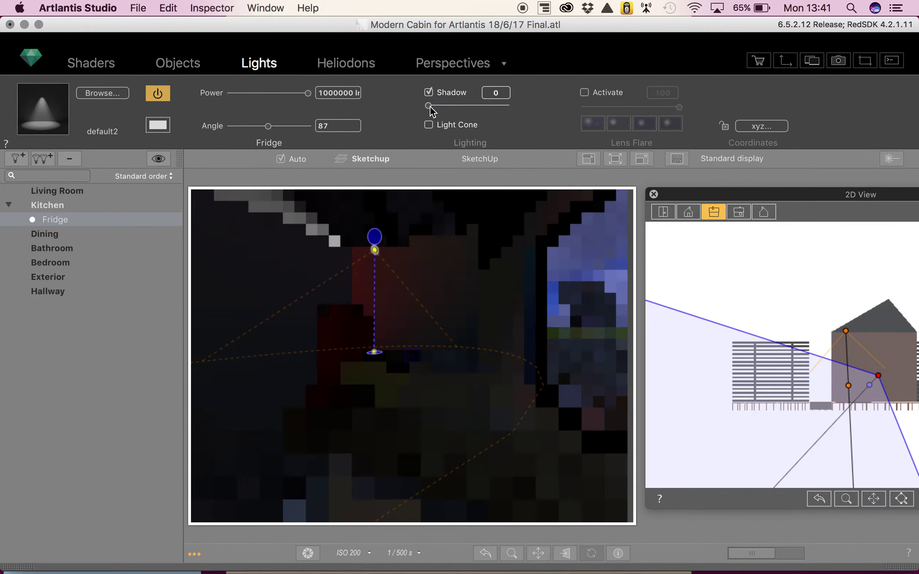
Try the Fridge light's shadow at 3 before disabling the shadow, and nudge the light slightly in the perspective
drag(430, 106, 434, 106)
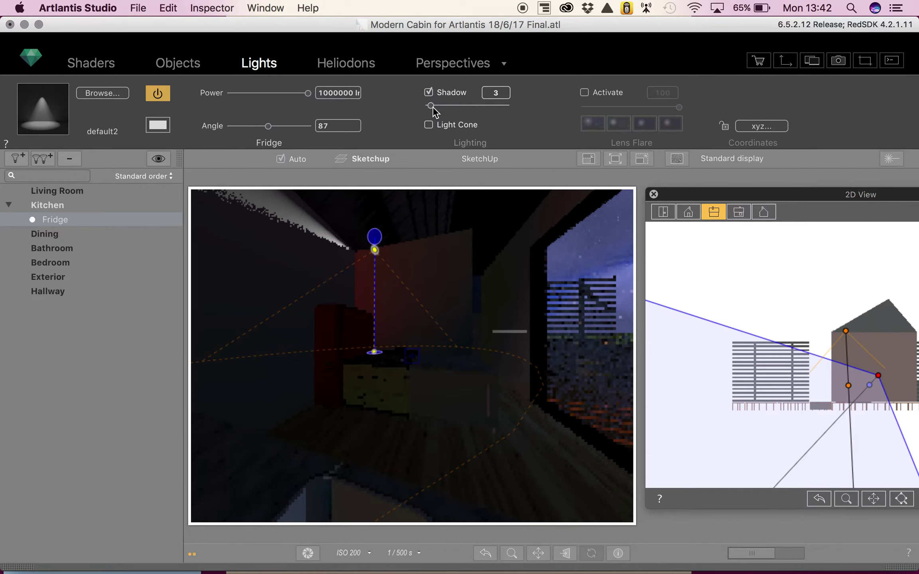
click(428, 93)
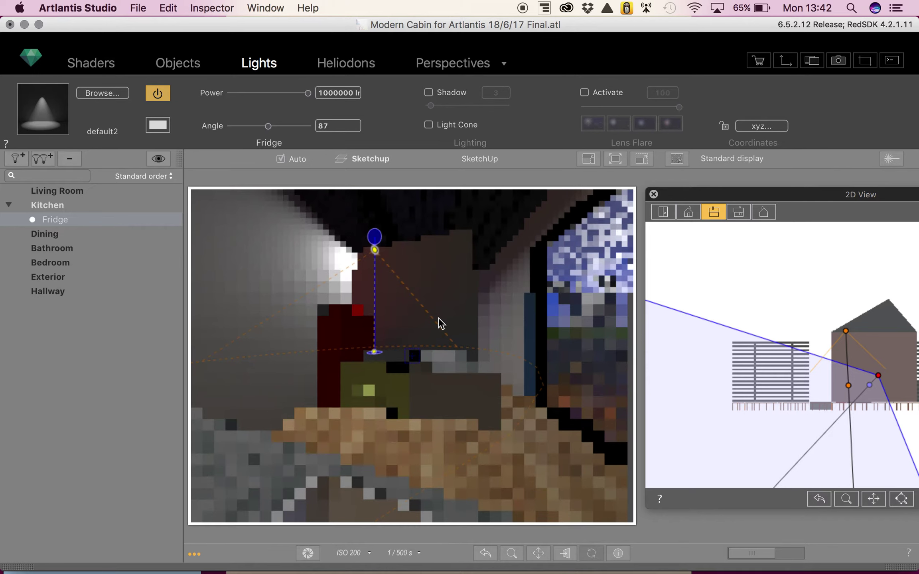
mouse_move(377, 253)
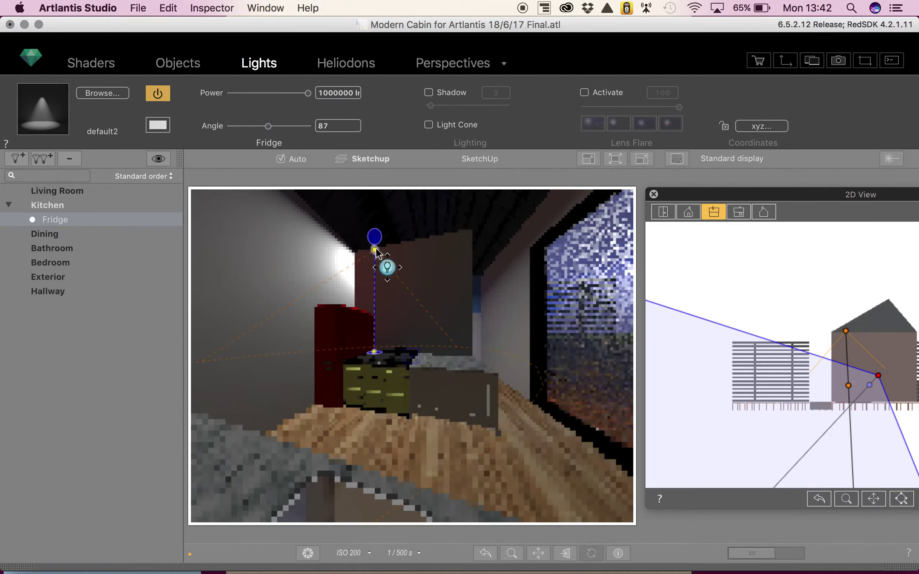
drag(375, 234, 374, 238)
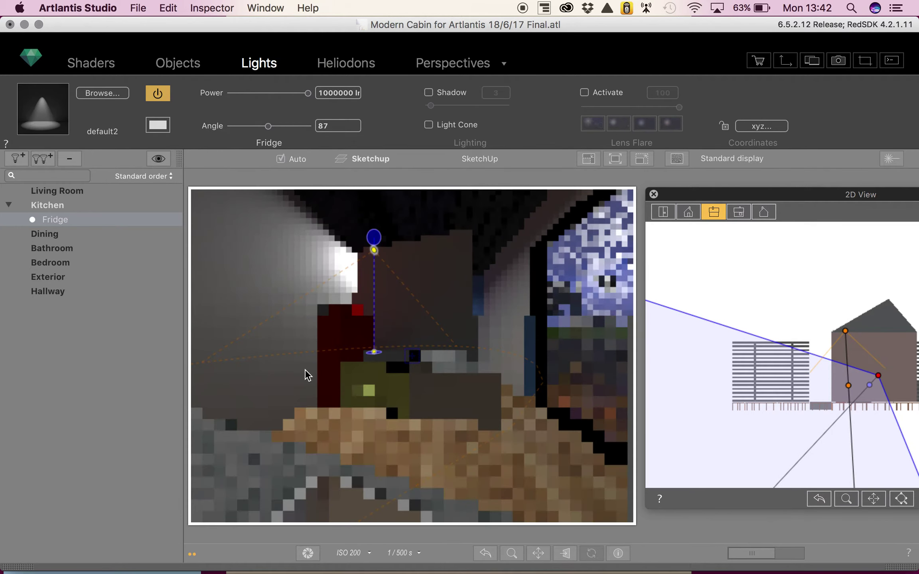
Duplicate the Fridge light and move the copy horizontally toward the middle of the cabin in the side elevation
right_click(55, 222)
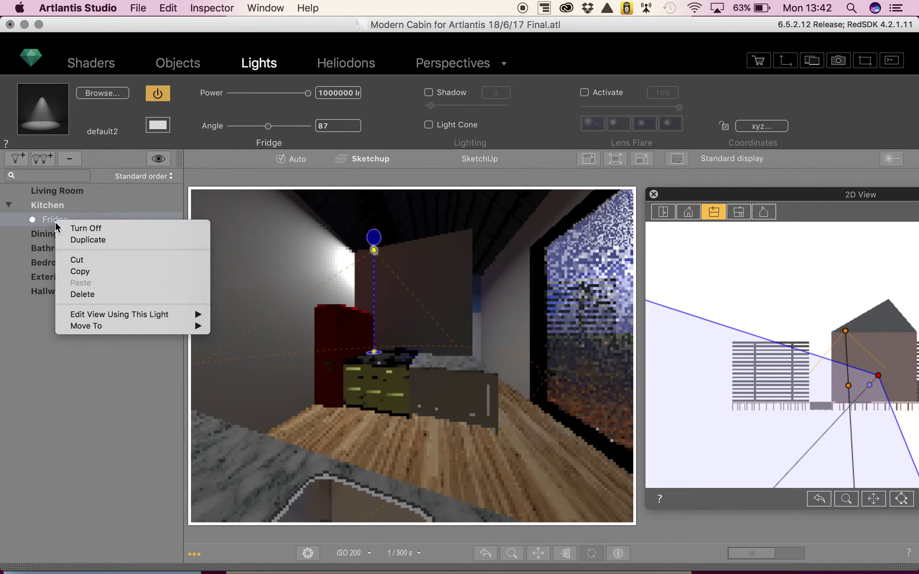
click(73, 241)
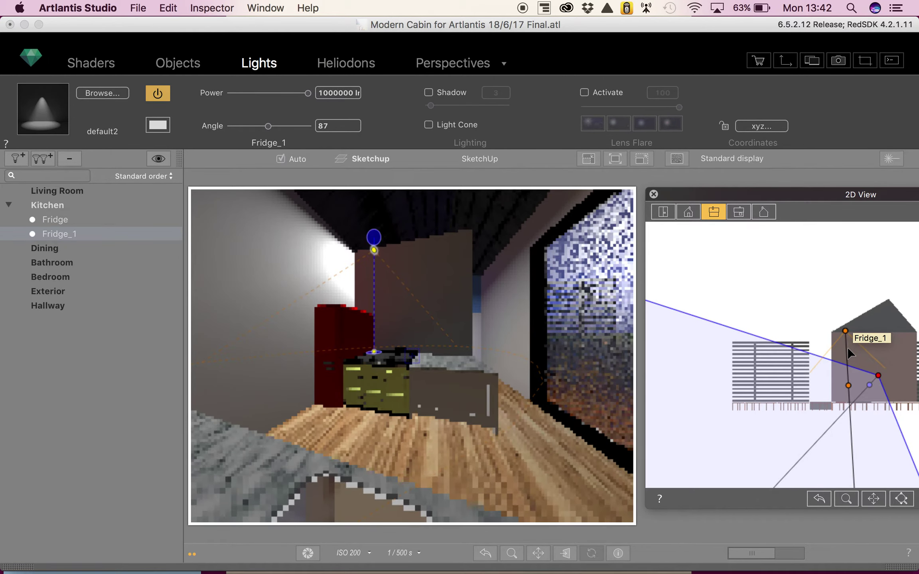
drag(847, 349, 876, 349)
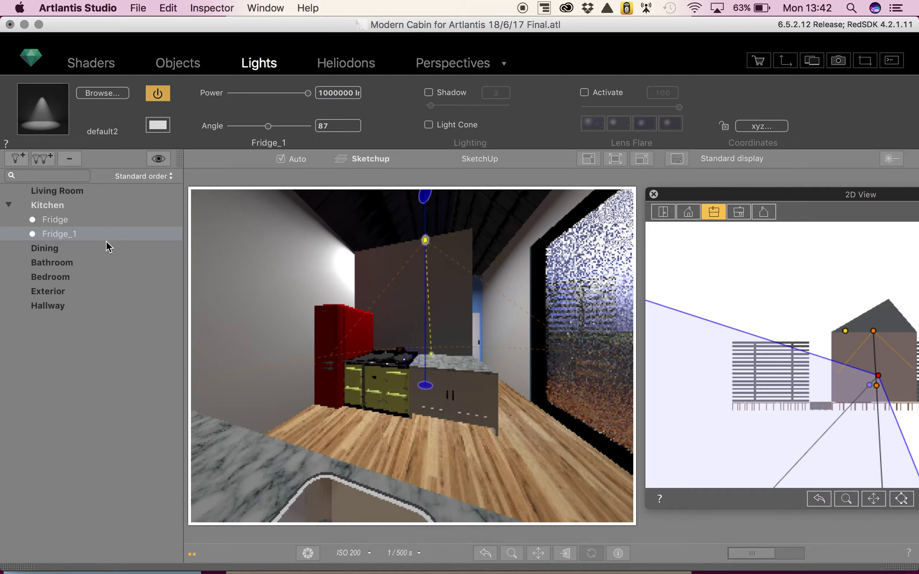
Pull the camera back along the cabin on the plan, and reduce the original Fridge light's power to 15547 lm
click(56, 220)
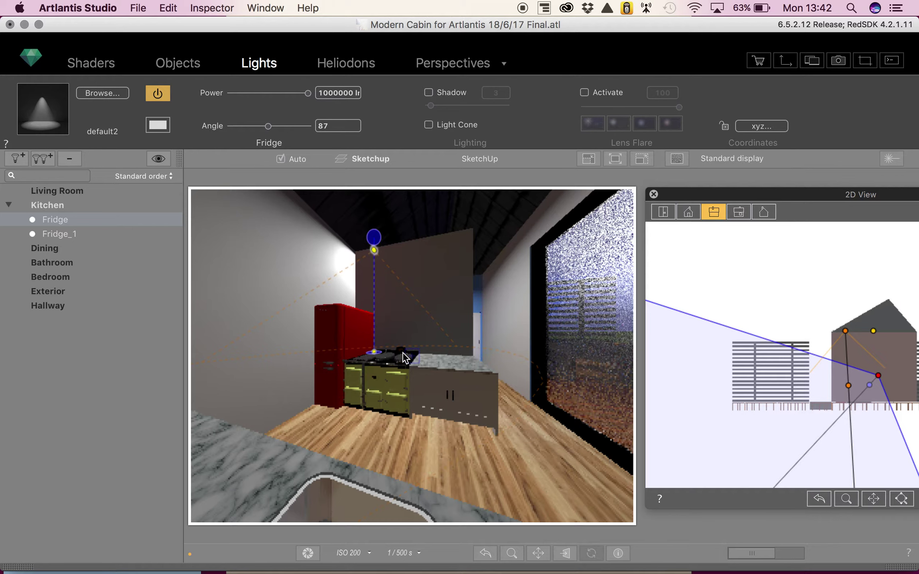
click(663, 213)
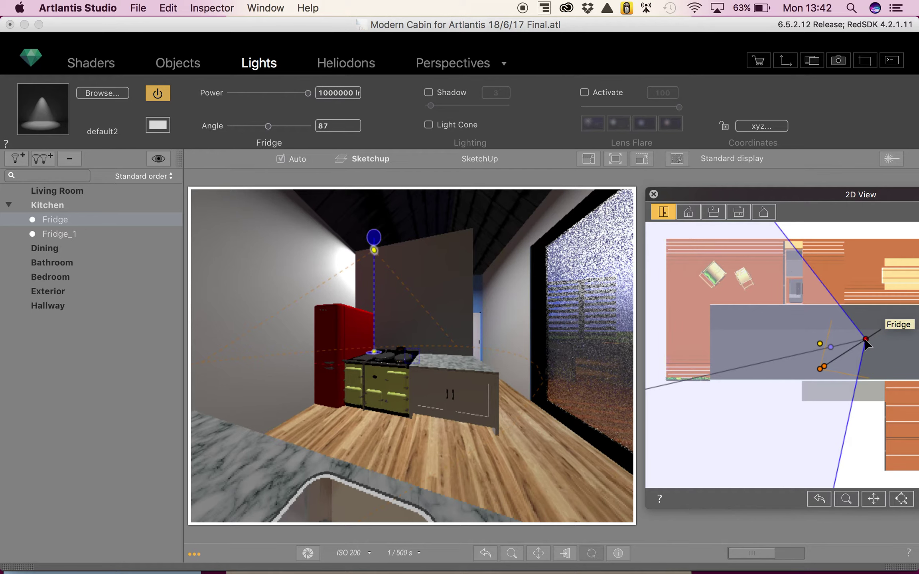
drag(858, 343, 894, 339)
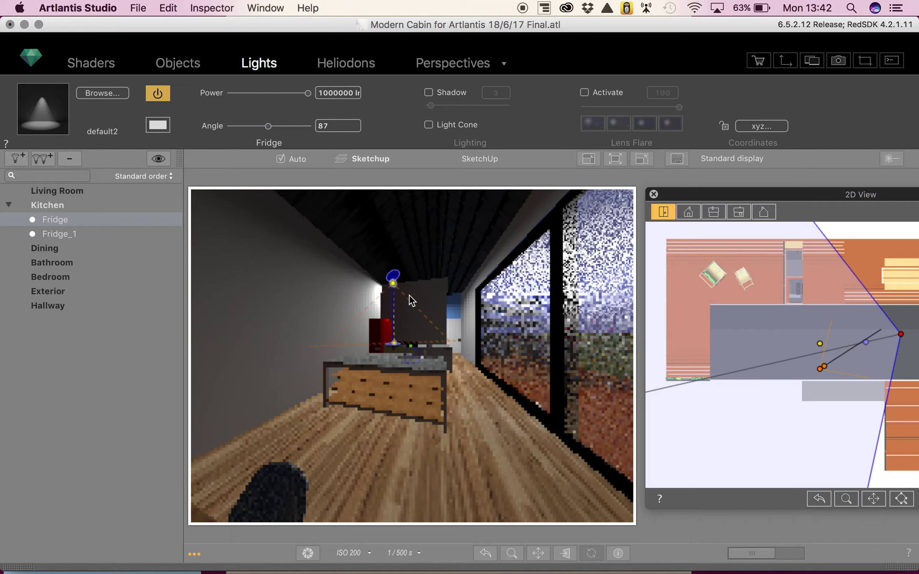
click(296, 93)
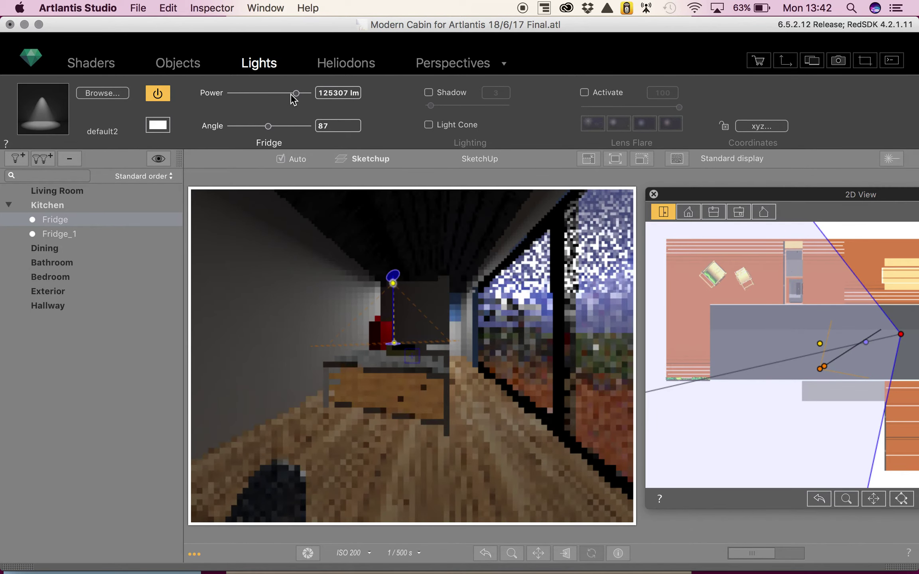
click(285, 93)
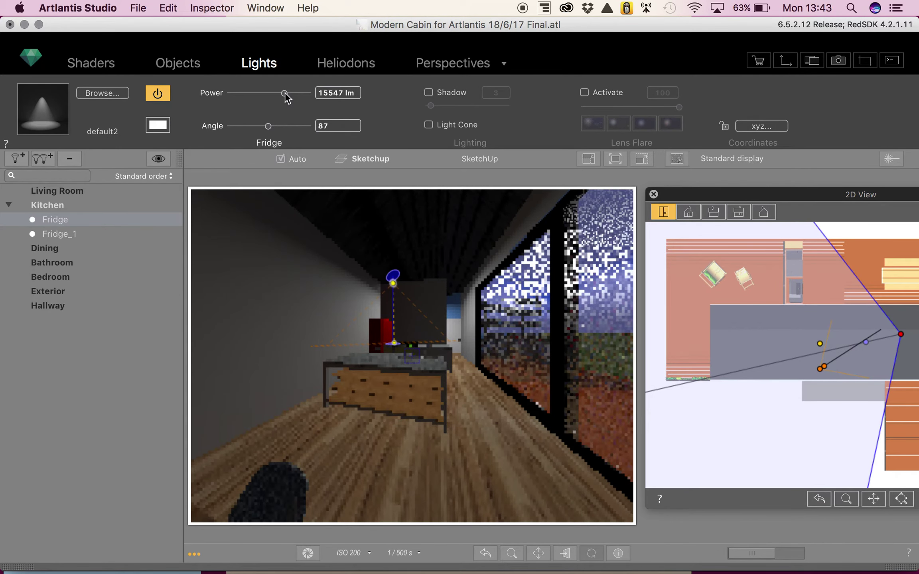
Set the window glass shader's shininess to 0.00 with refraction kept as Glass, and return to the Fridge light's settings
click(91, 63)
click(514, 319)
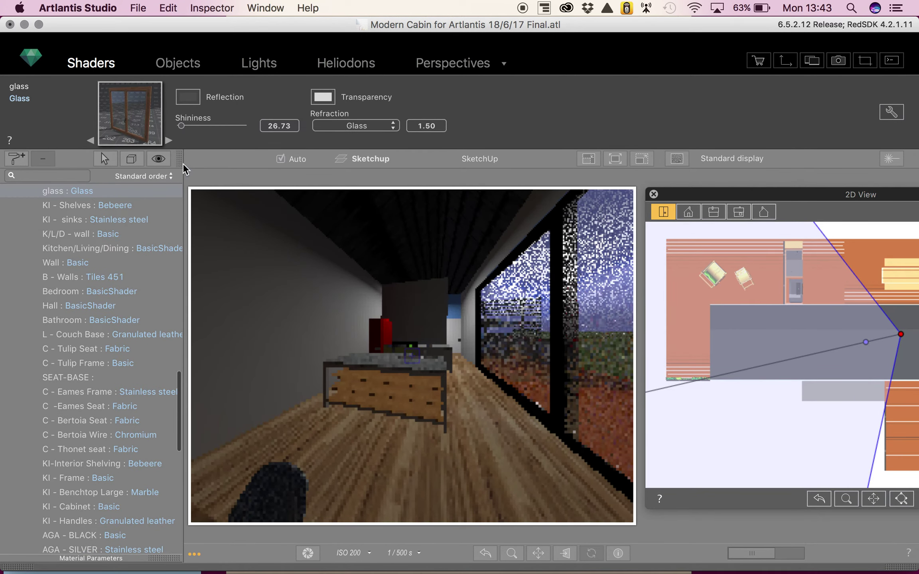
drag(181, 126, 177, 126)
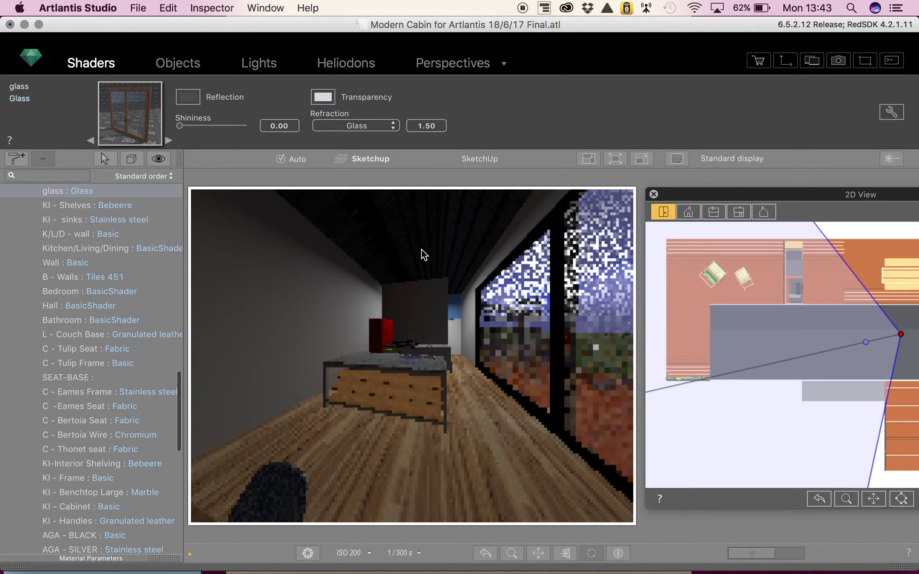
click(367, 122)
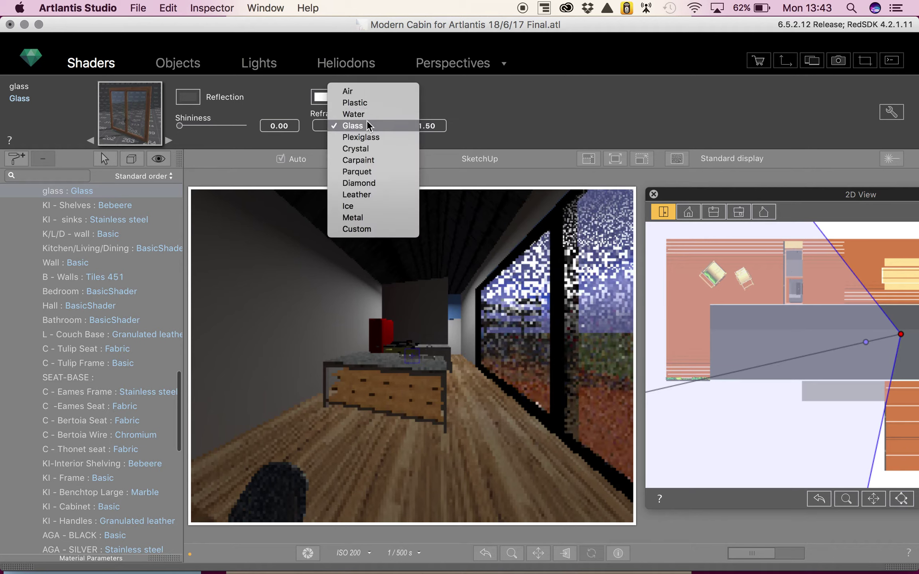
click(365, 125)
click(264, 67)
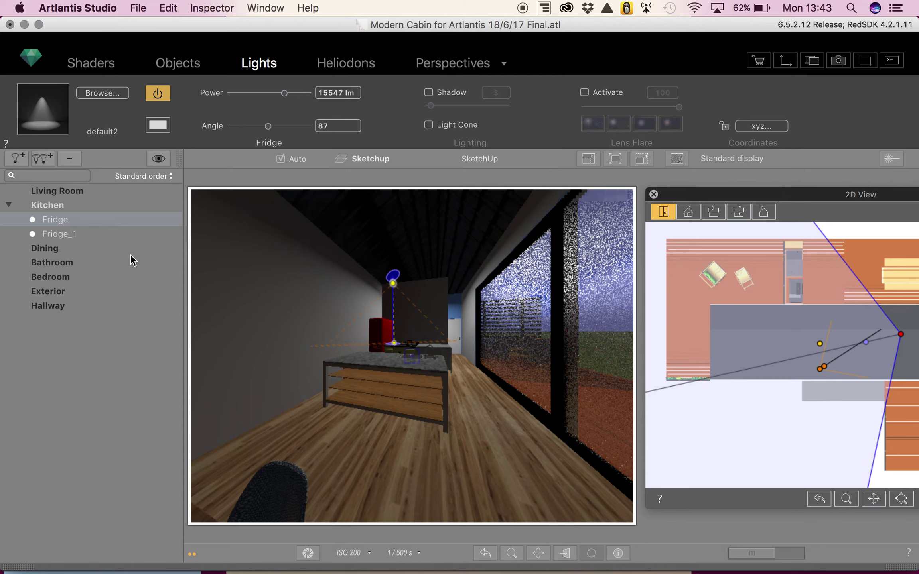
mouse_move(394, 286)
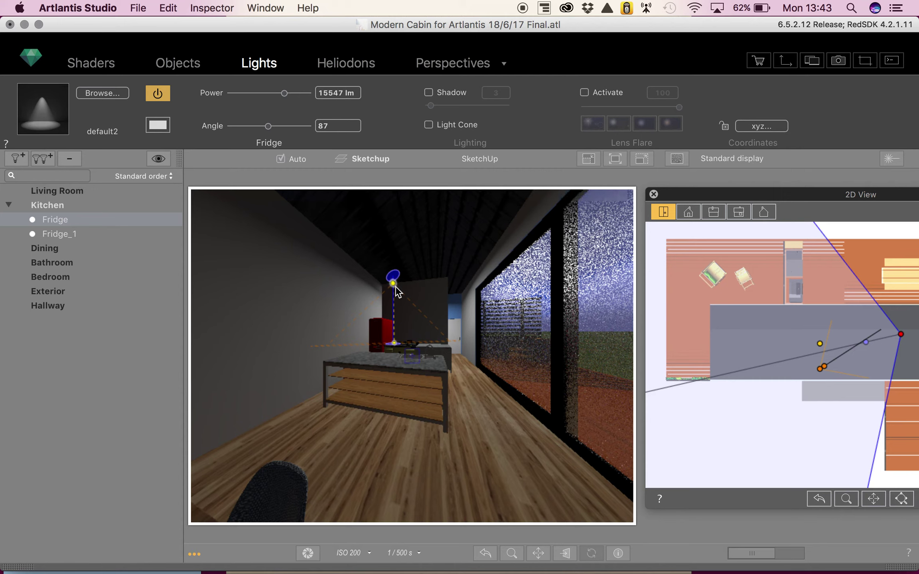